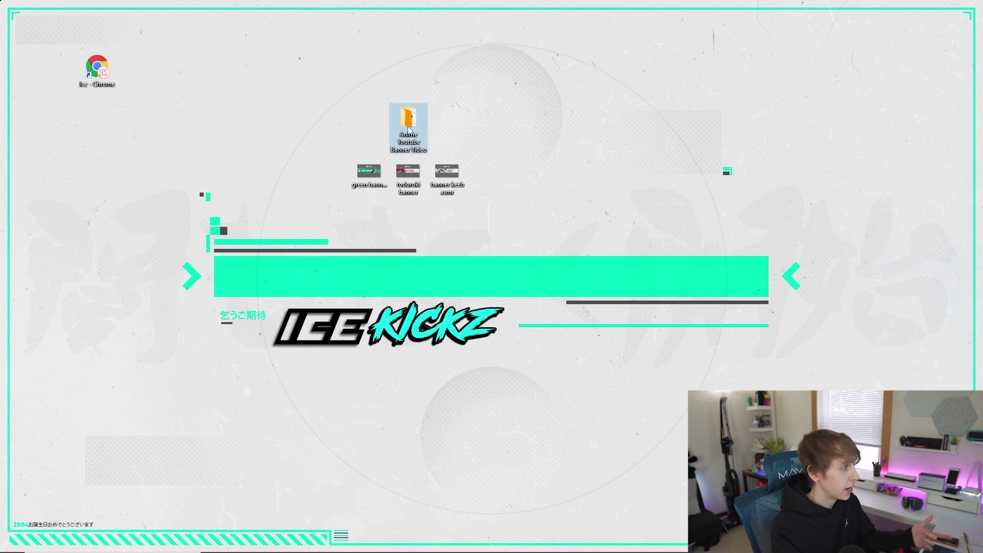
Open the Anime Youtube Banner Video folder and preview the Green Anime Banner Template image.
left_click(479, 175)
double_click(408, 118)
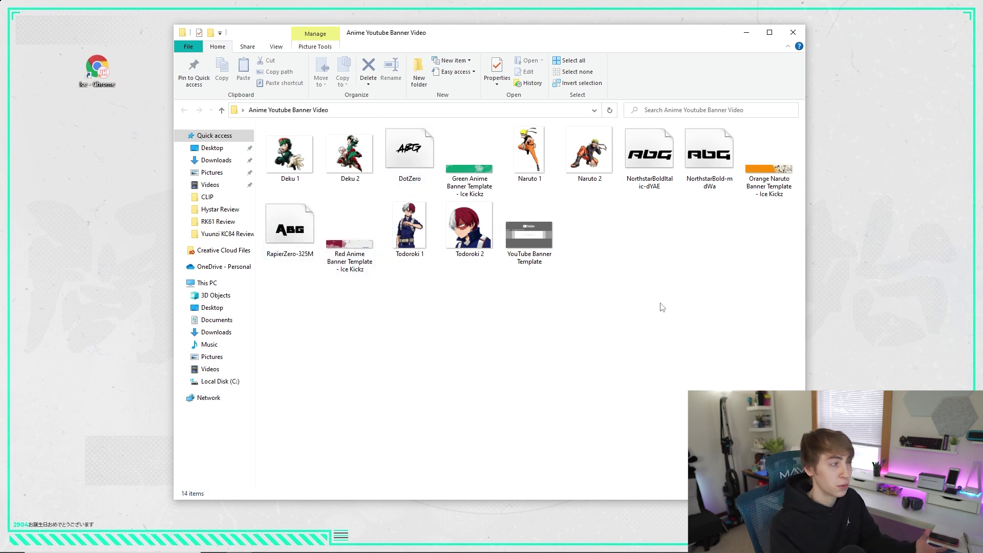
double_click(470, 172)
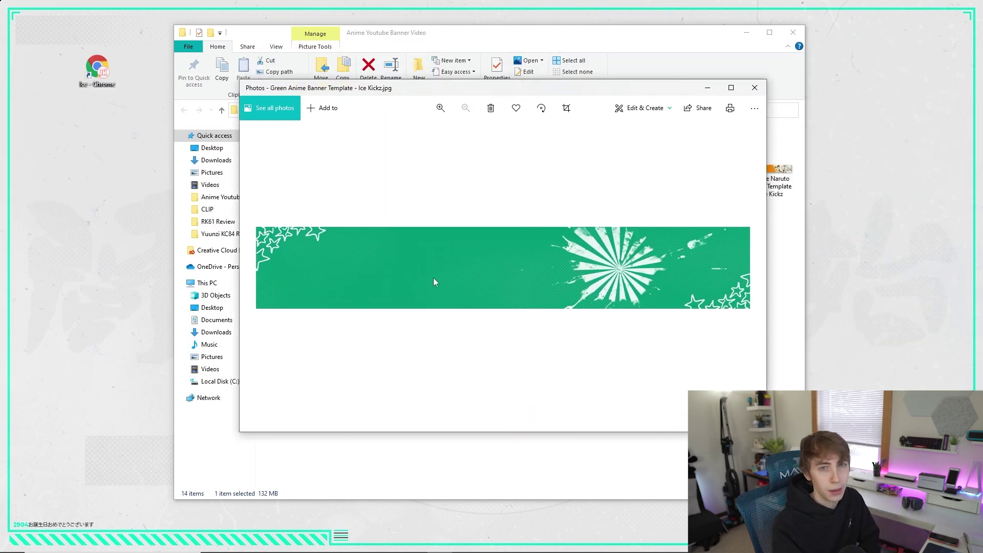
left_click(754, 88)
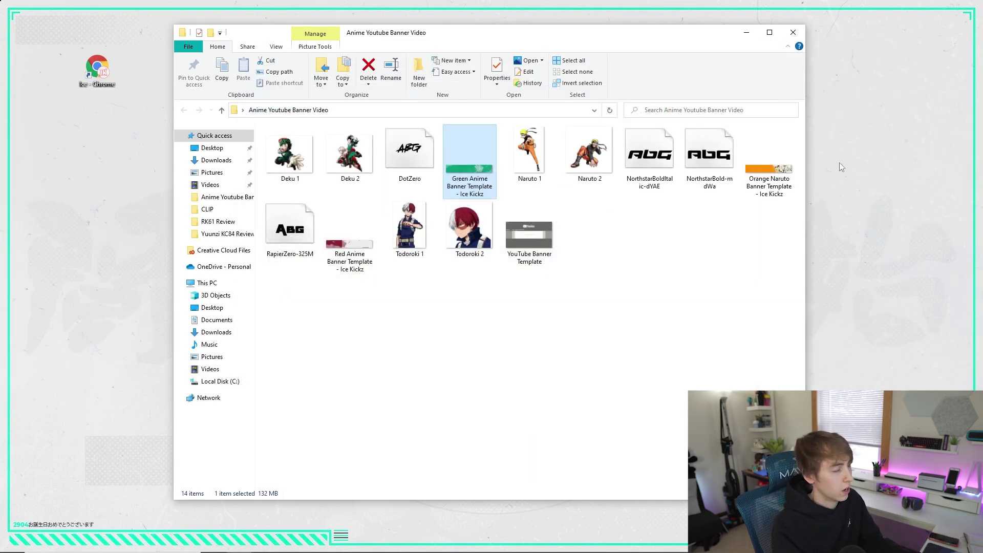
double_click(474, 169)
left_click(754, 88)
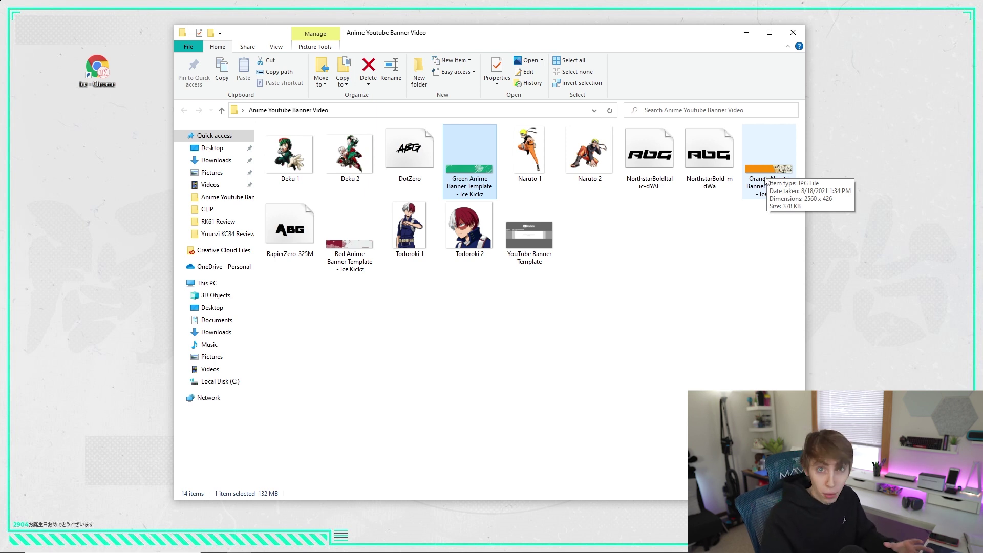
Preview the Orange Naruto Banner Template image, then select the YouTube Banner Template file.
left_click(651, 310)
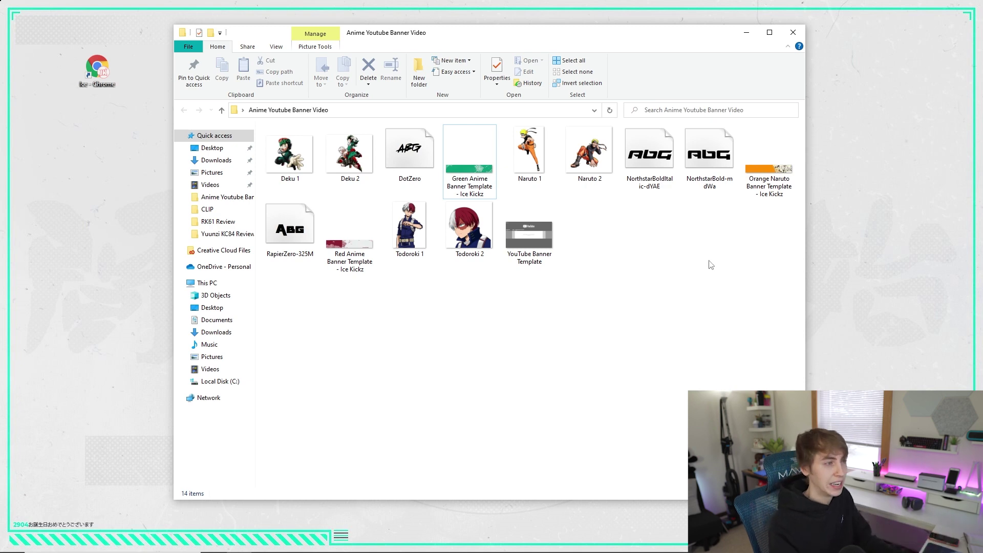
double_click(766, 174)
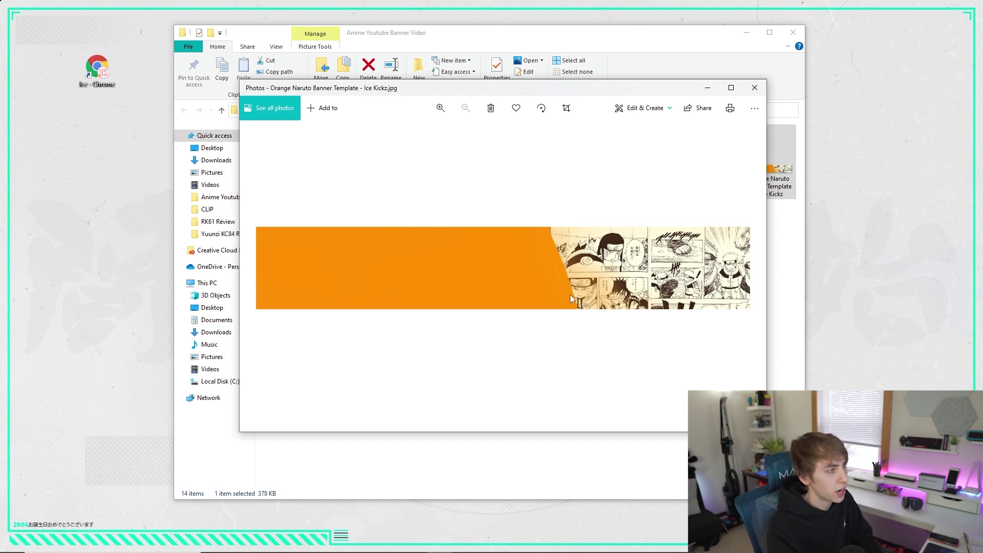
left_click(754, 89)
left_click(540, 236)
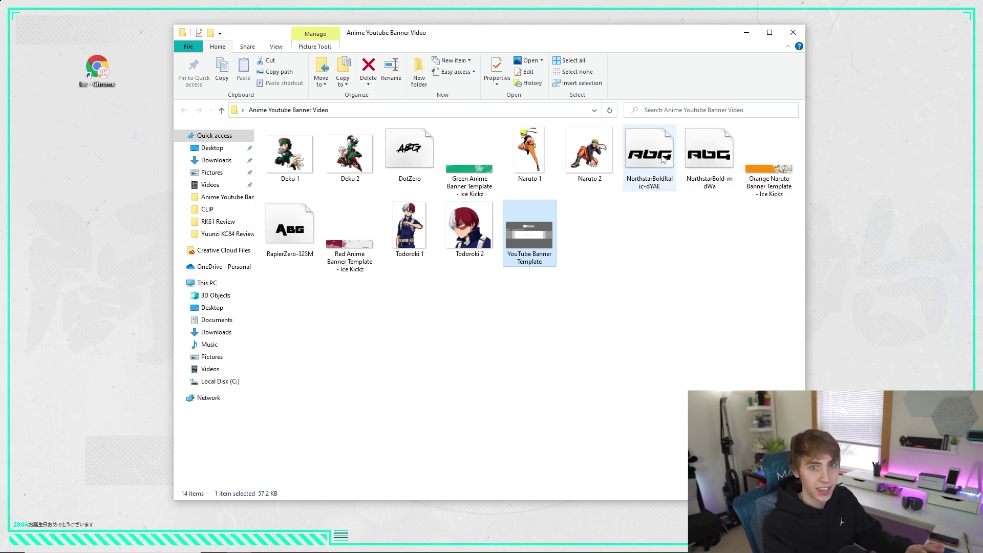
Preview the Northstar Bold Italic and Northstar Bold fonts in Font Viewer.
double_click(661, 176)
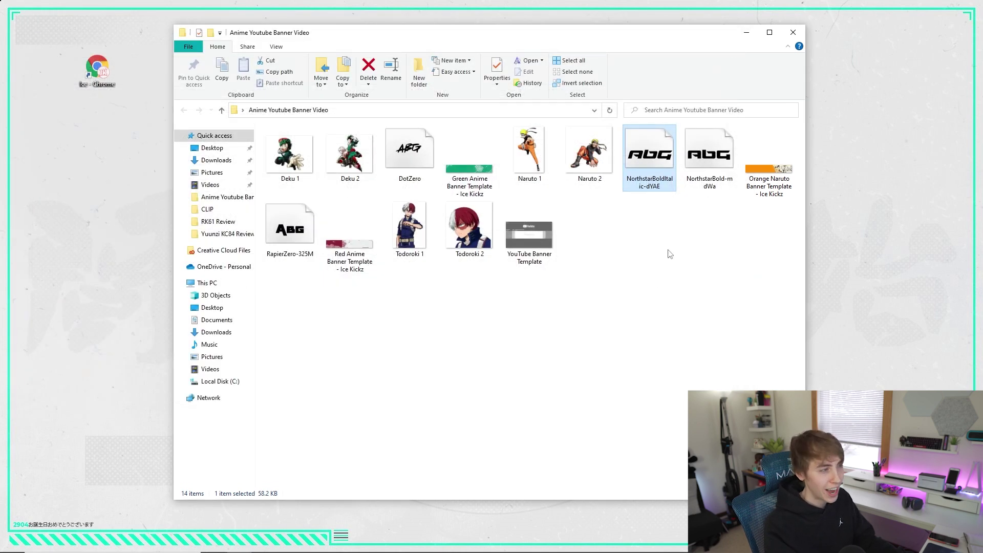
left_click(735, 21)
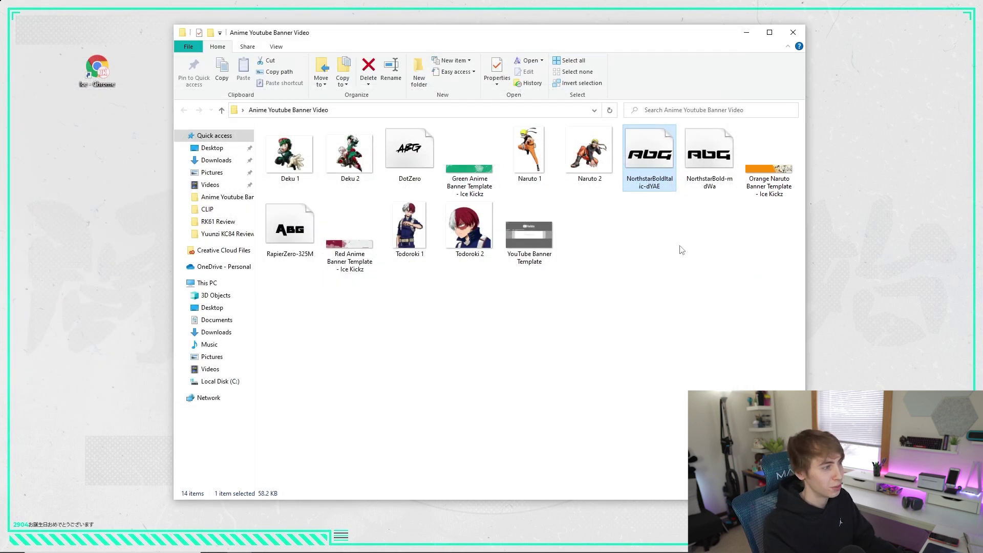
double_click(712, 185)
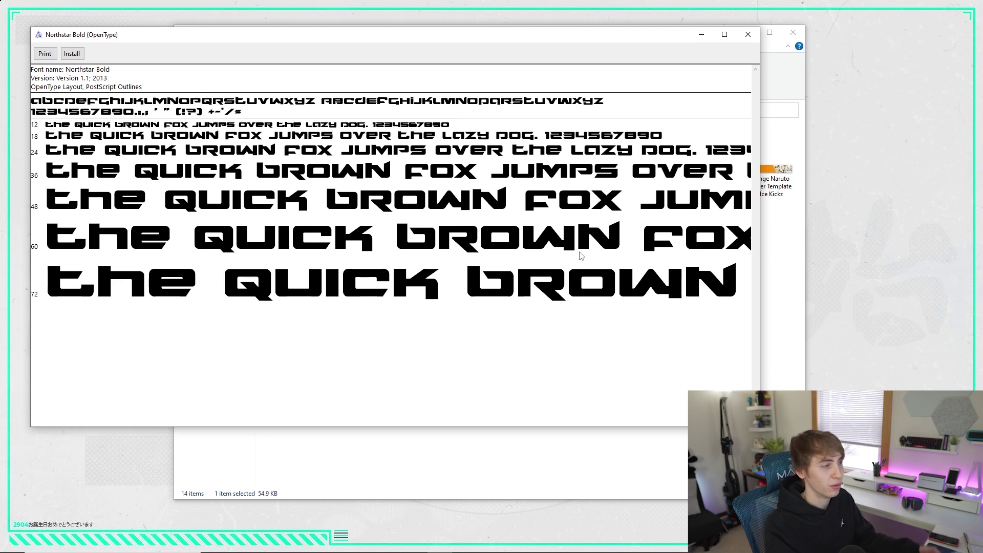
left_click(745, 37)
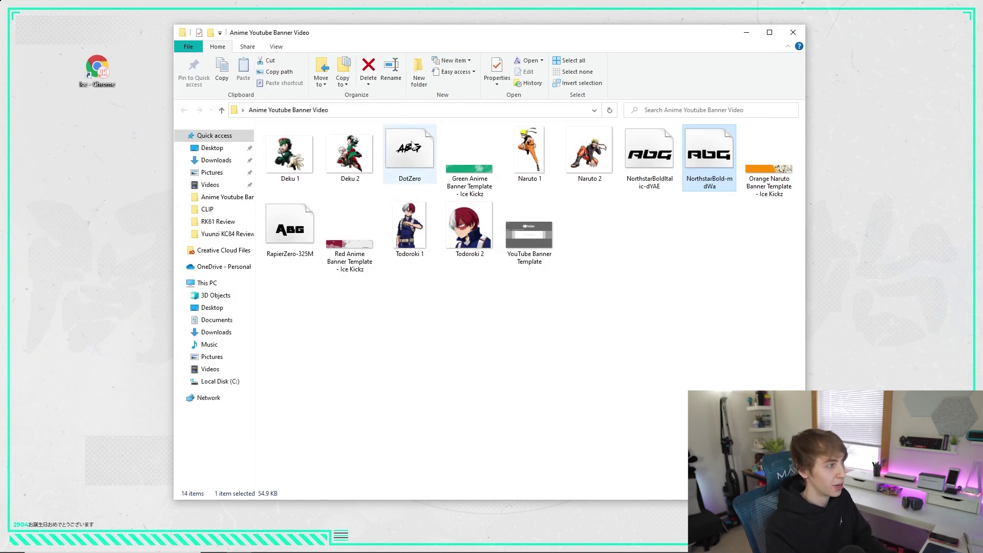
Preview the Dot Zero and Rapier Zero fonts in Font Viewer.
left_click(415, 152)
double_click(414, 152)
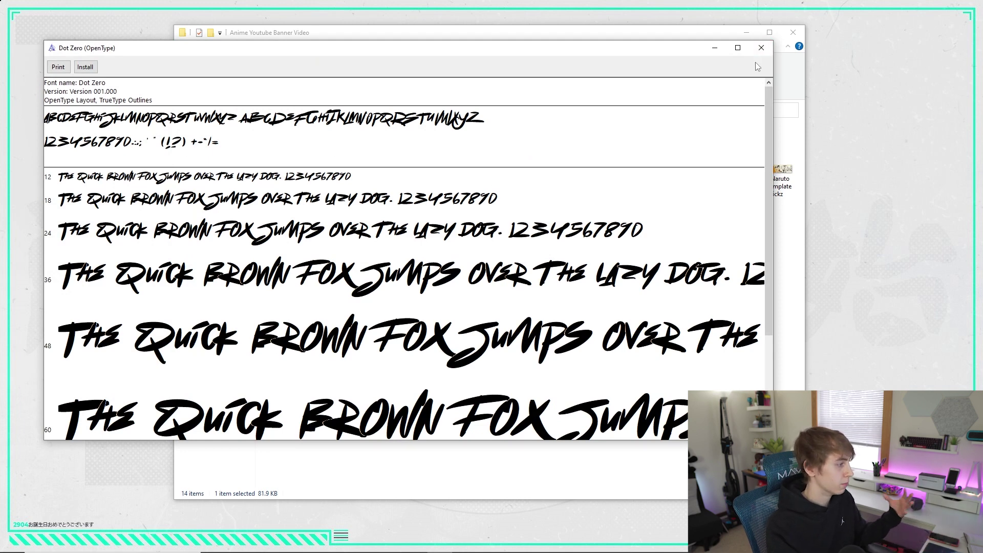
left_click(761, 48)
left_click(286, 233)
double_click(286, 235)
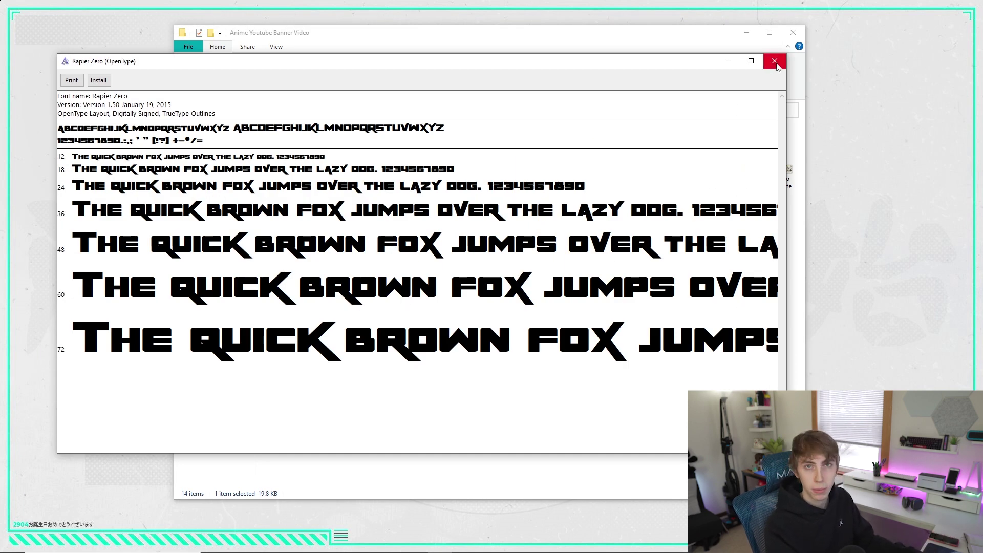
left_click(774, 61)
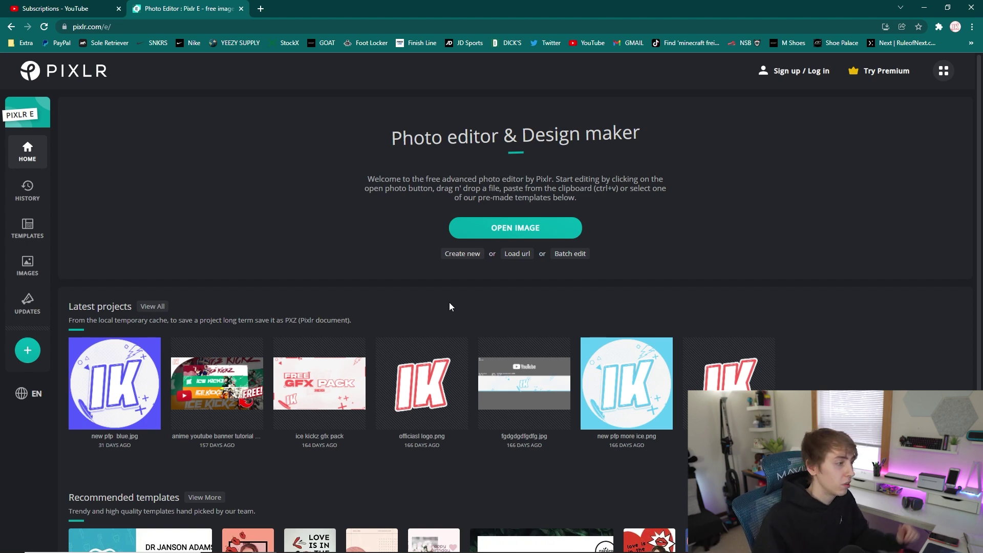
Open YouTube Banner Template from the Anime Youtube Banner Video folder at its original 2560 x 1440 size.
left_click(517, 228)
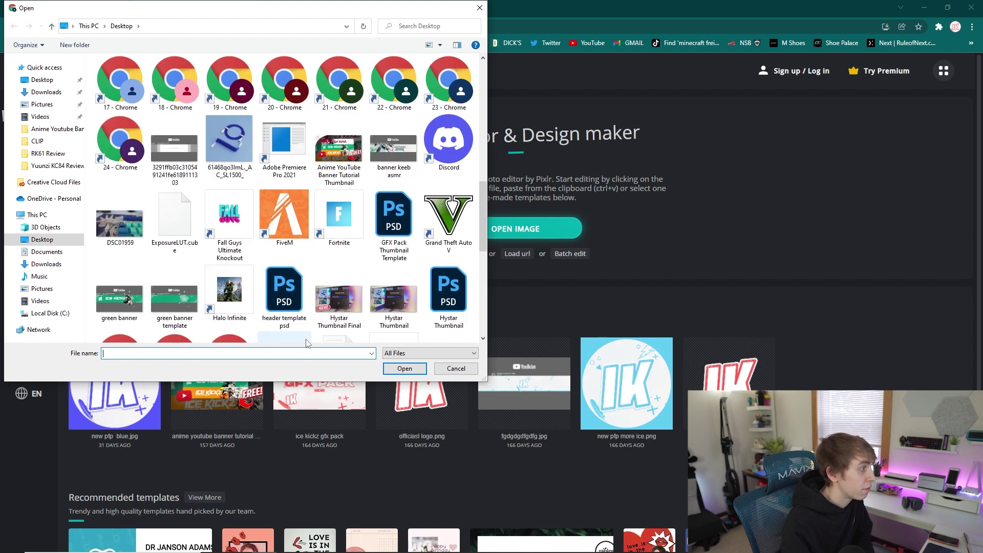
scroll(285, 228, "up", 5)
scroll(326, 235, "up", 5)
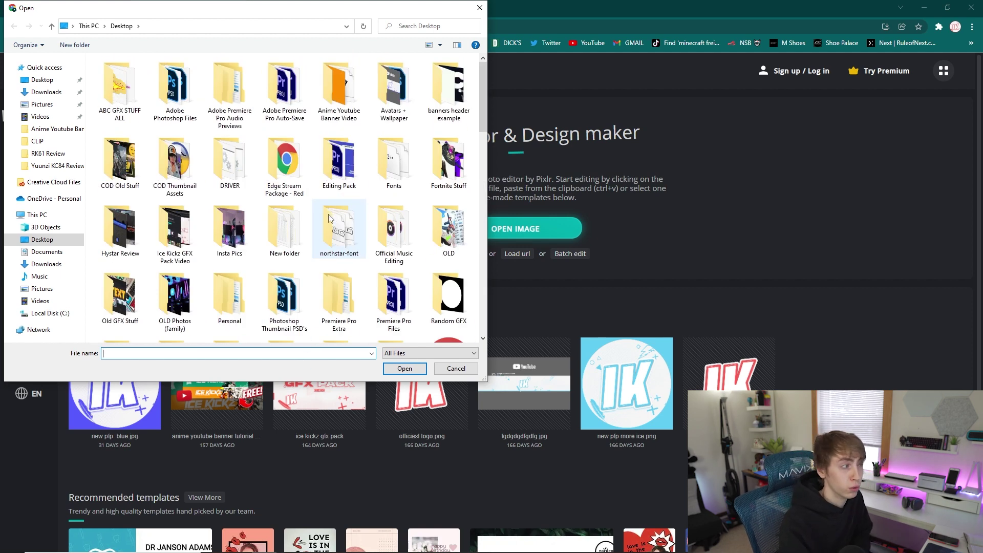
double_click(338, 85)
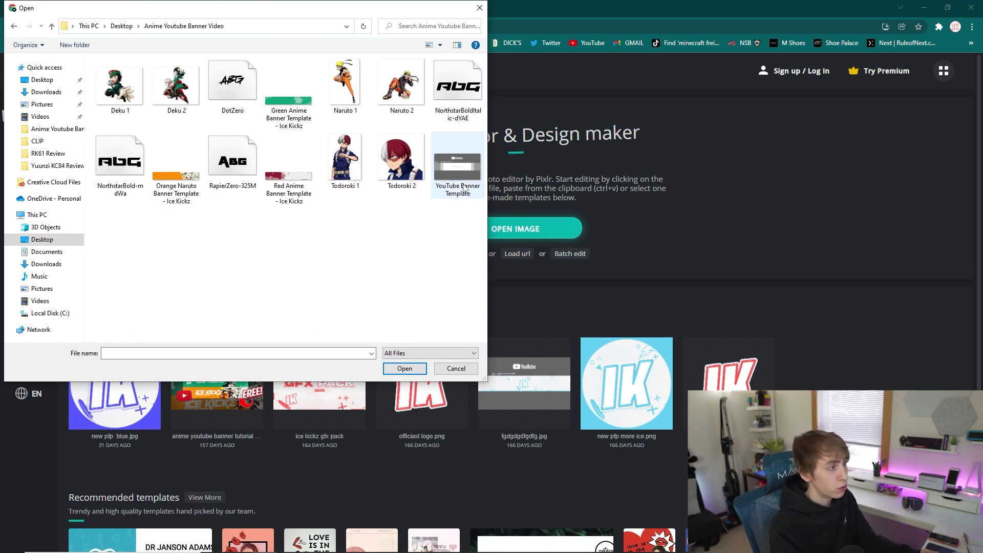
double_click(458, 169)
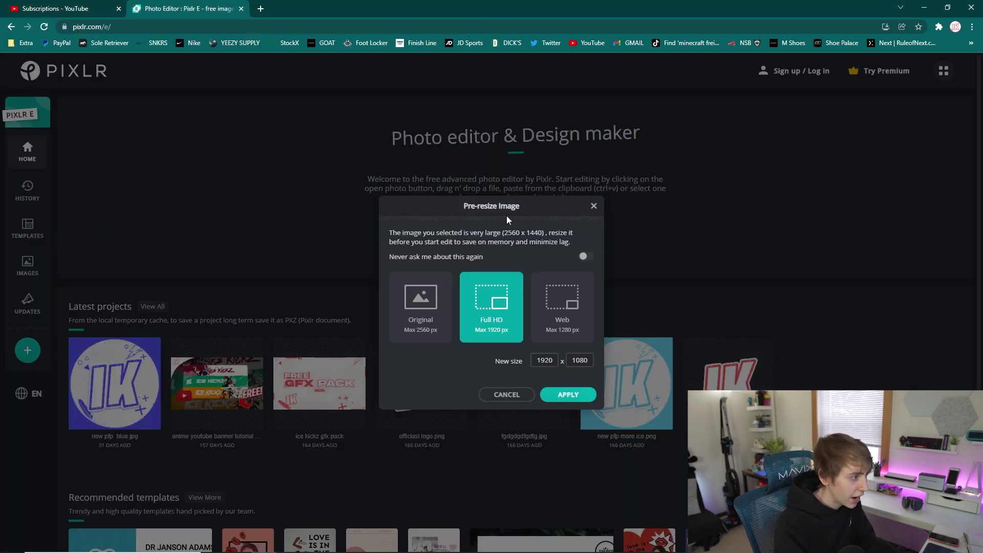
left_click(441, 333)
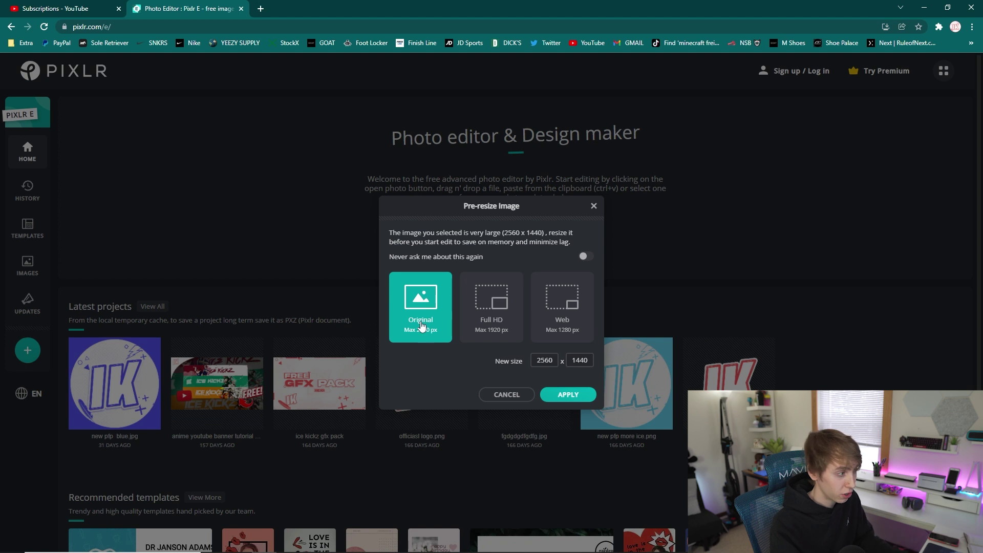
left_click(568, 398)
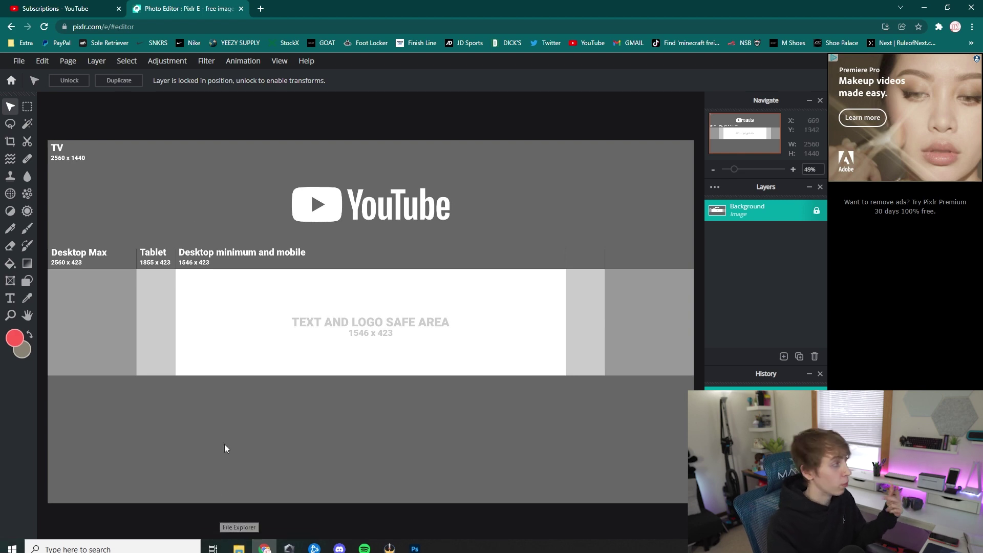
Open the Orange Naruto Banner Template at original 2560 x 426 size, with Never ask me again turned on.
left_click(16, 62)
left_click(43, 92)
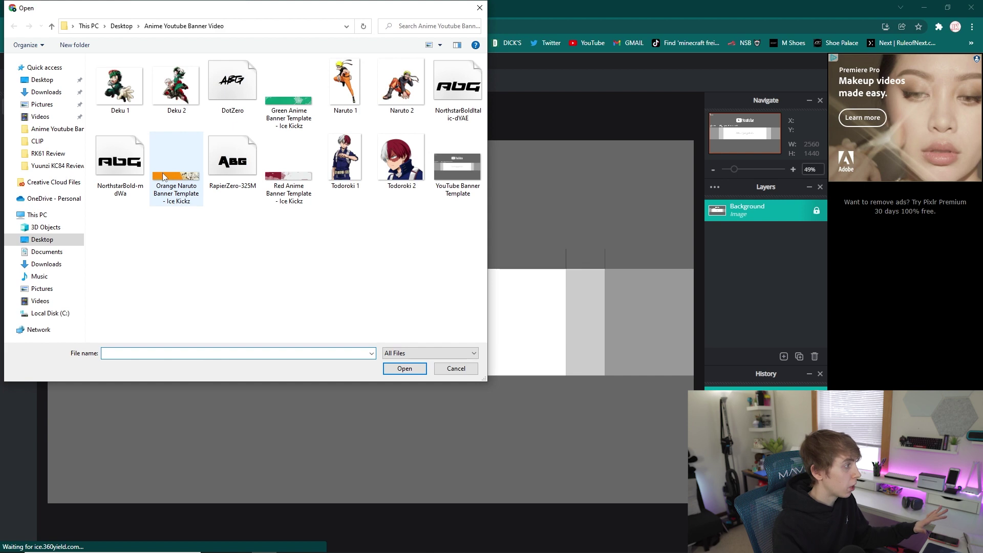
double_click(177, 169)
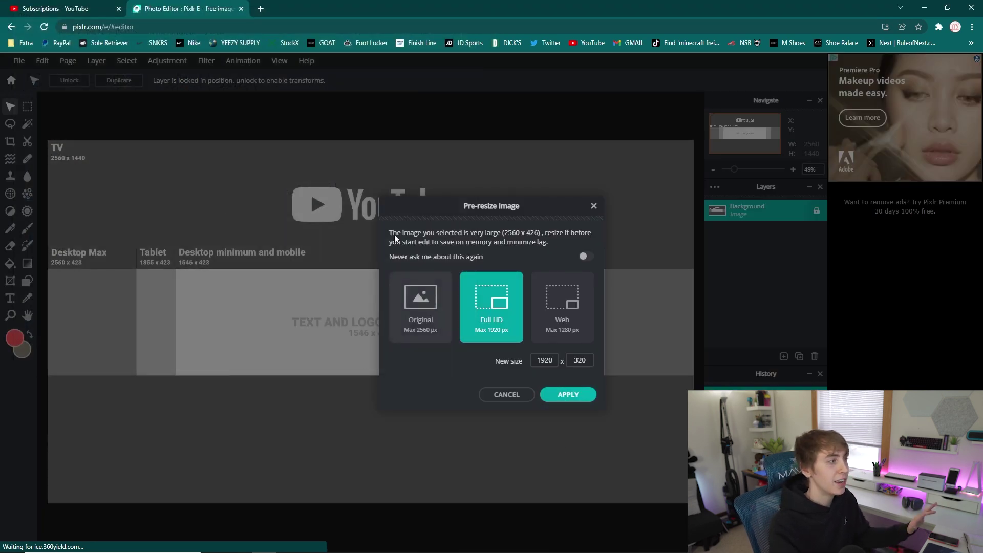
left_click(412, 297)
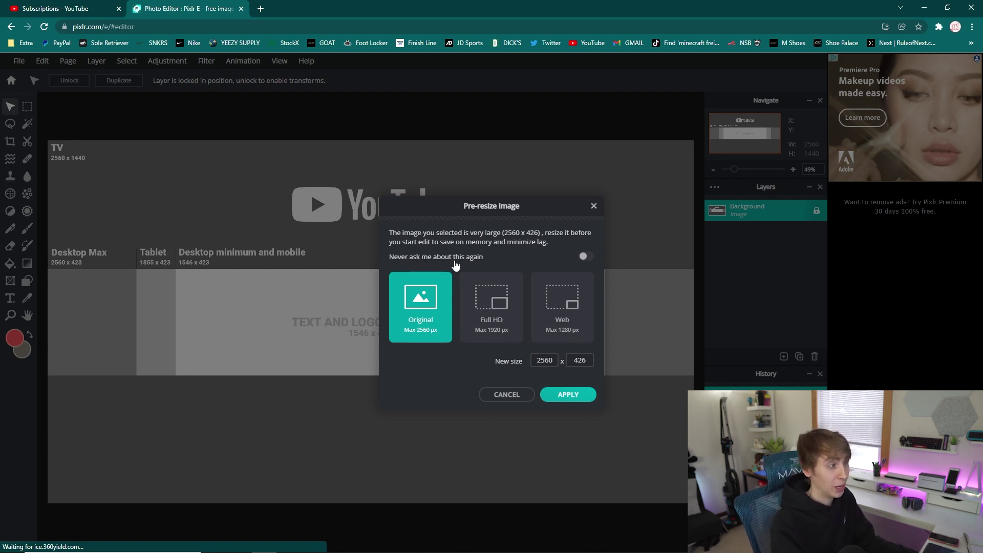
left_click(585, 257)
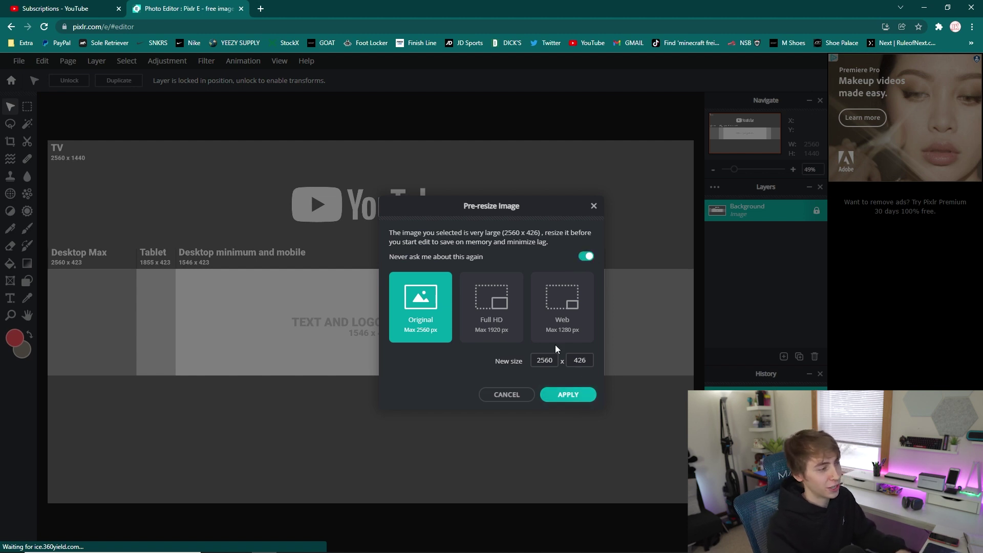
left_click(566, 395)
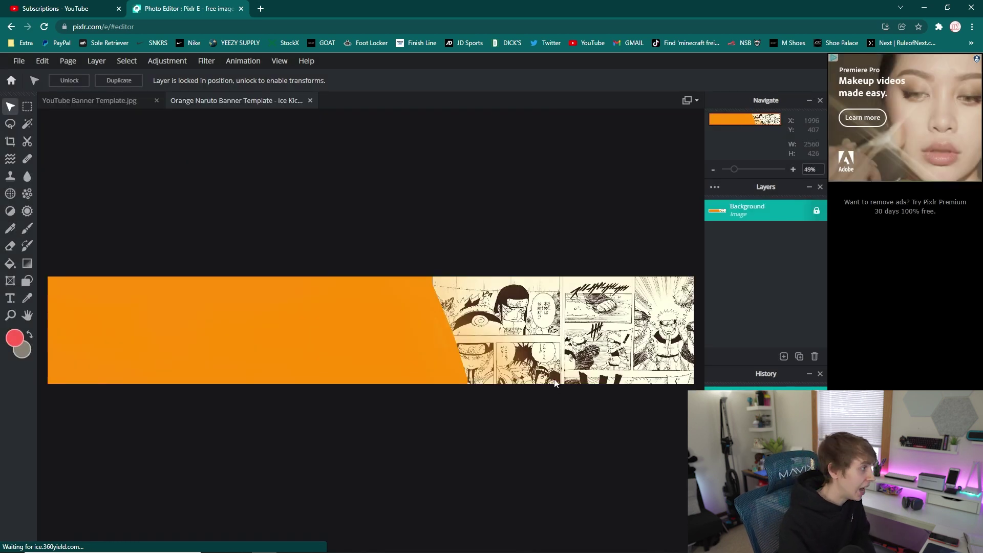
scroll(333, 281, "down", 2)
scroll(331, 292, "up", 1)
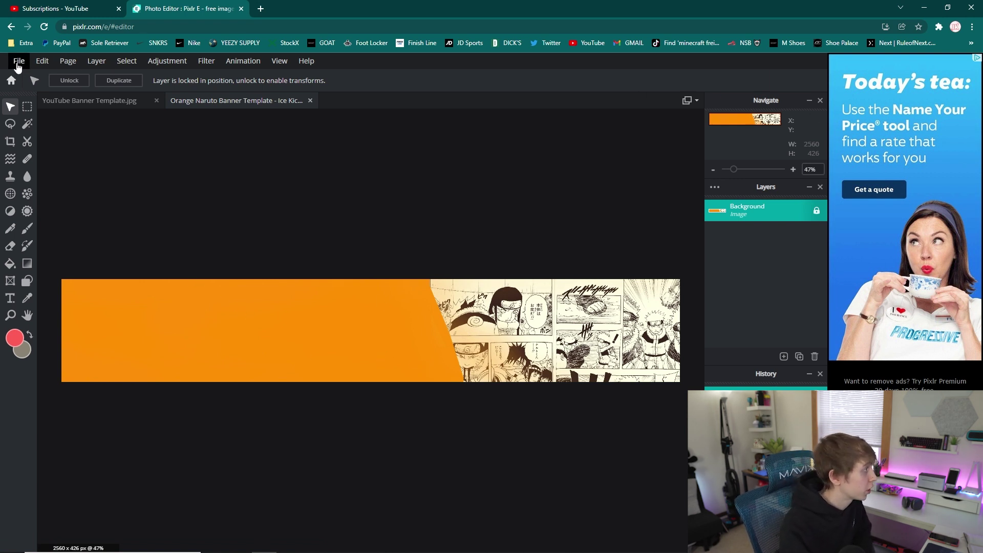
Add Naruto 1.png as a layer and place it over the banner's right half at about 665 x 1023.
left_click(93, 68)
mouse_move(127, 64)
left_click(105, 105)
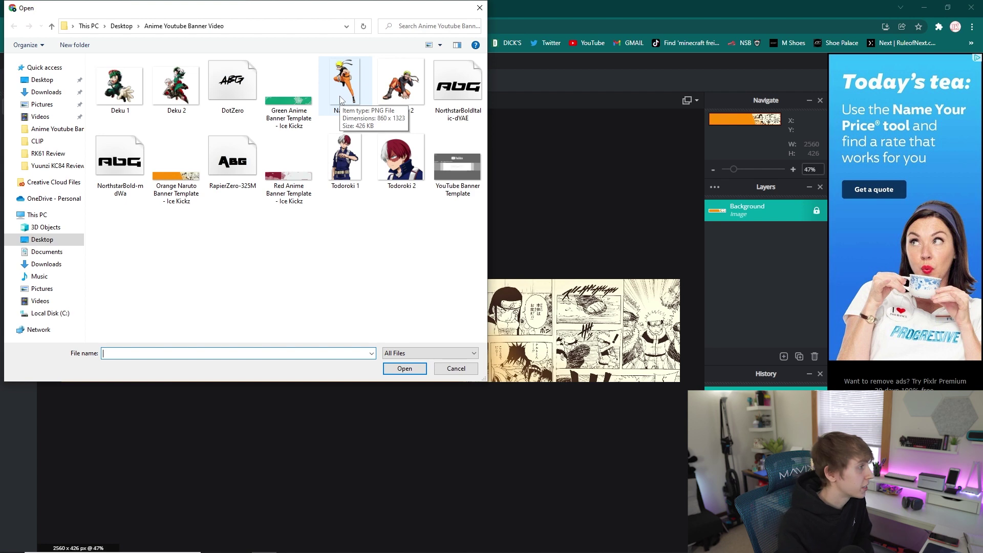
double_click(343, 85)
left_click_drag(386, 288, 472, 370)
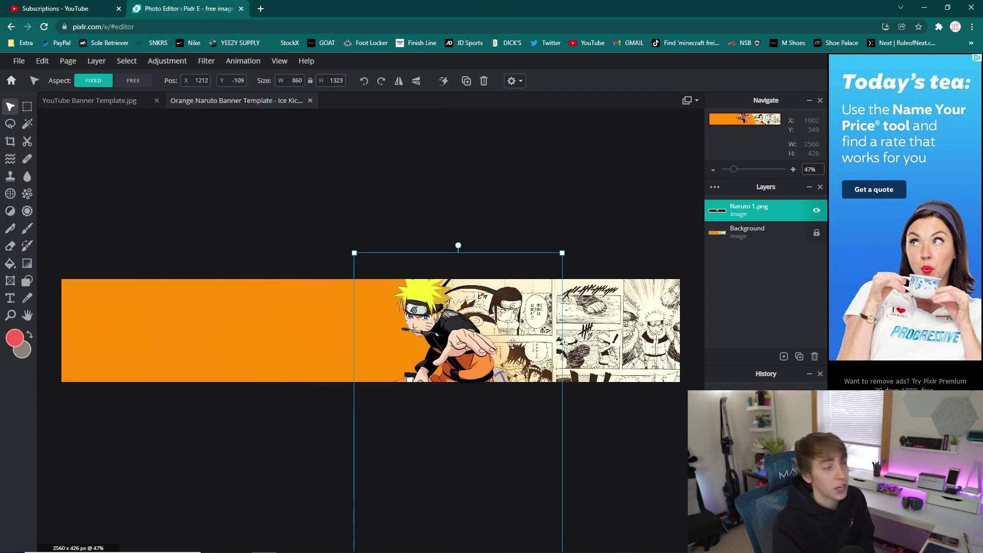
left_click_drag(564, 253, 514, 326)
left_click_drag(463, 359, 488, 287)
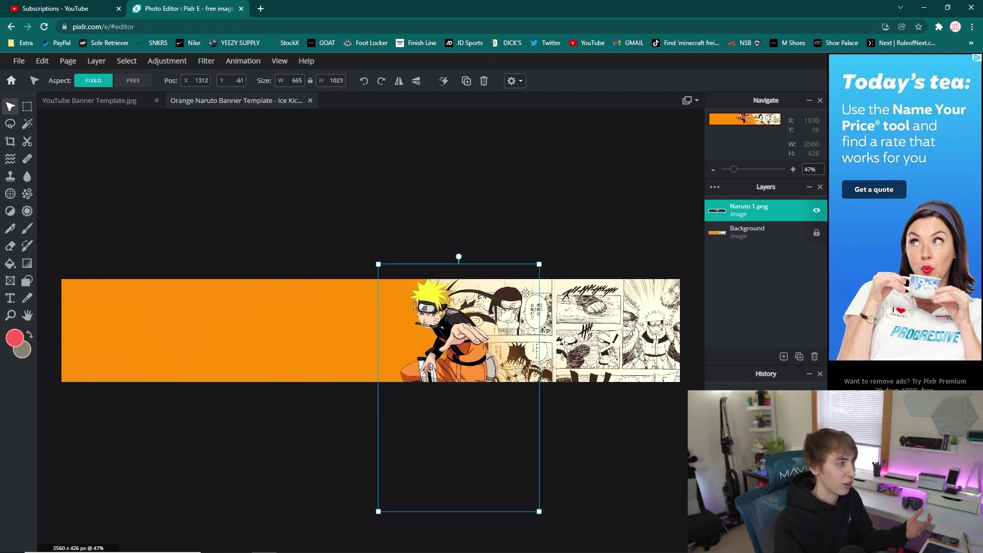
left_click_drag(539, 264, 541, 263)
left_click_drag(474, 293, 476, 296)
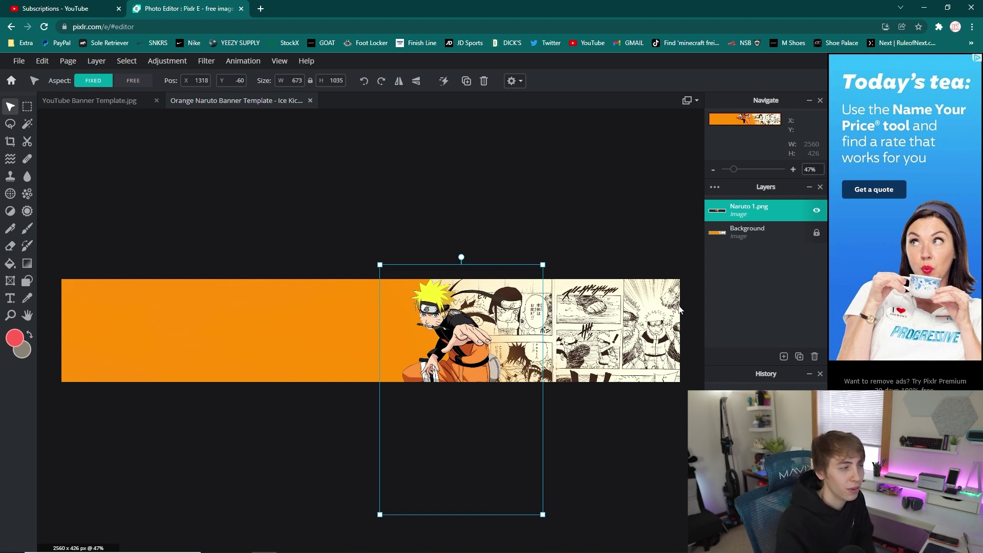
left_click(600, 220)
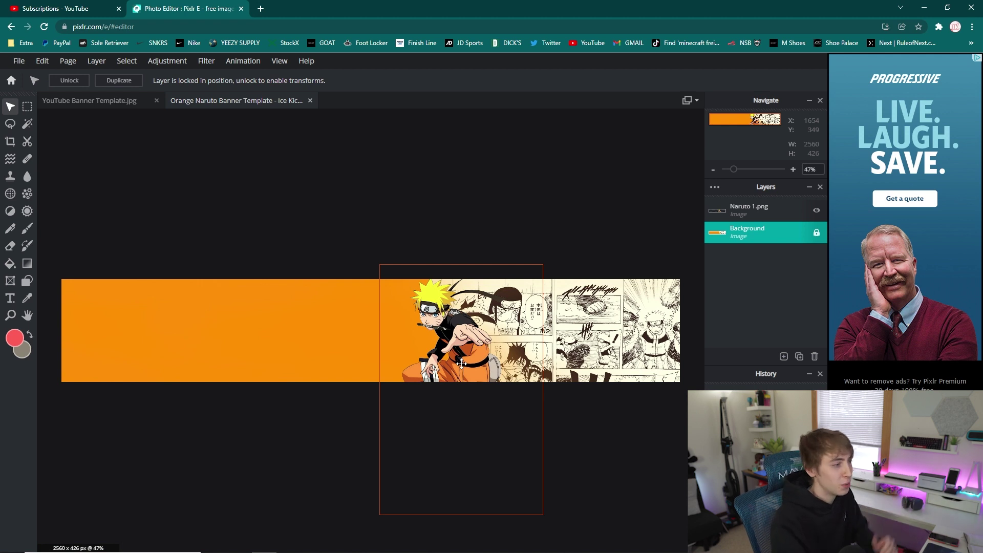
Fine-tune the first Naruto cutout's size to about 732 x 1126.
left_click(447, 311)
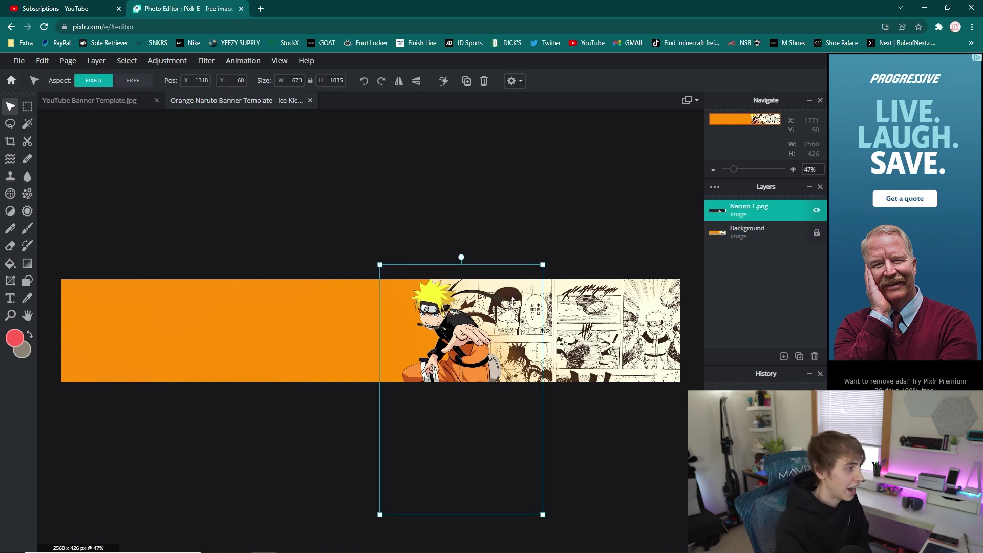
left_click_drag(544, 265, 540, 266)
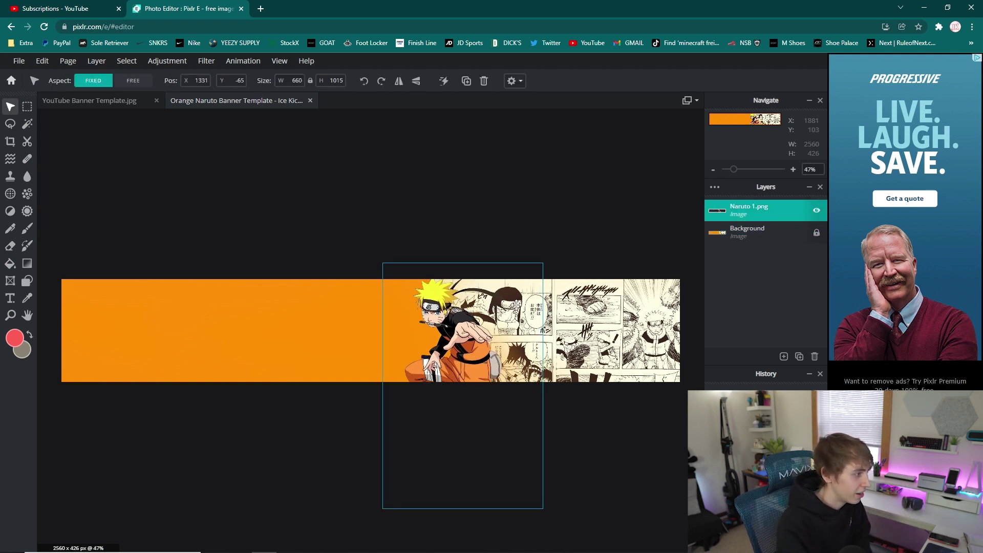
left_click(563, 199)
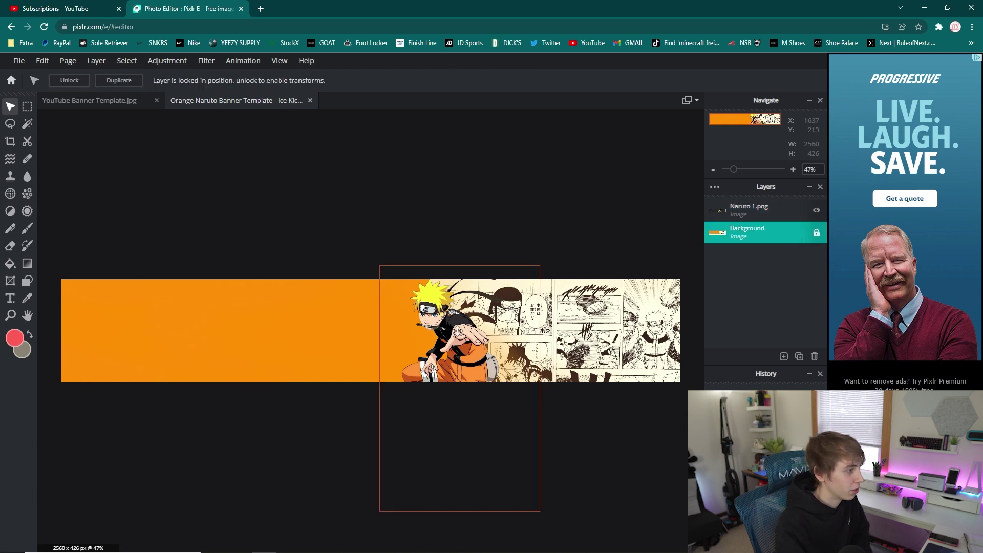
left_click(459, 330)
left_click_drag(531, 266, 528, 296)
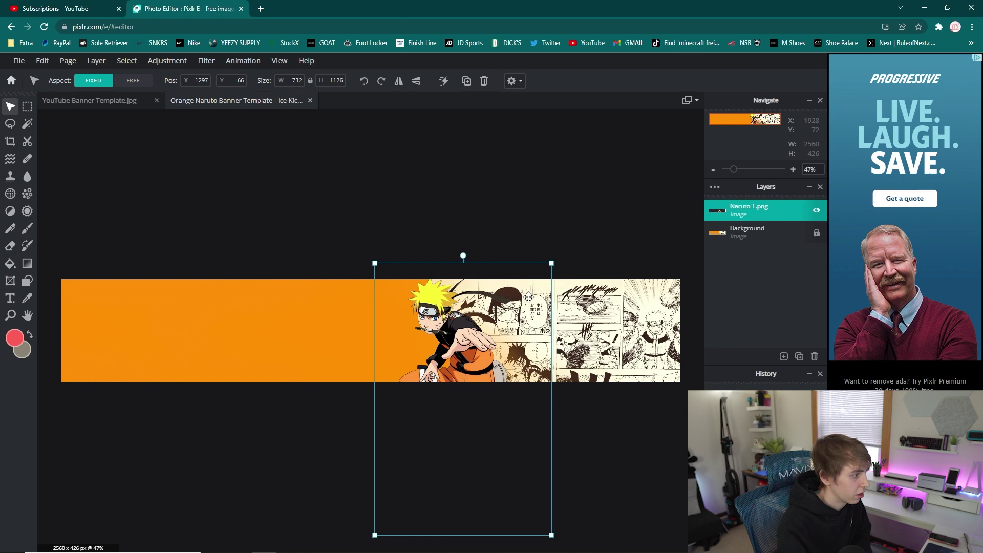
left_click(553, 189)
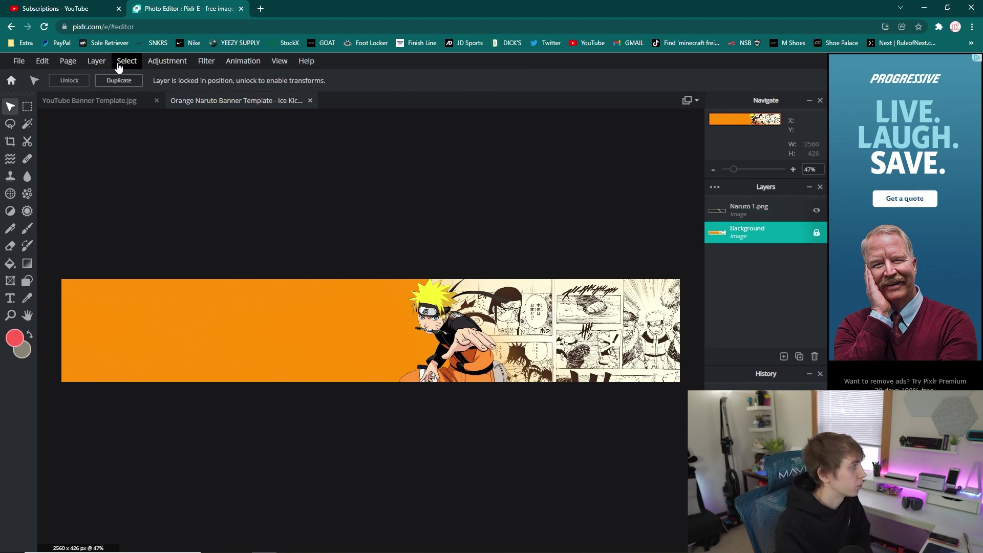
Add Naruto 2.png as a layer, enlarge it to 713 px and place it beside the first cutout.
left_click(96, 61)
left_click(123, 109)
double_click(404, 87)
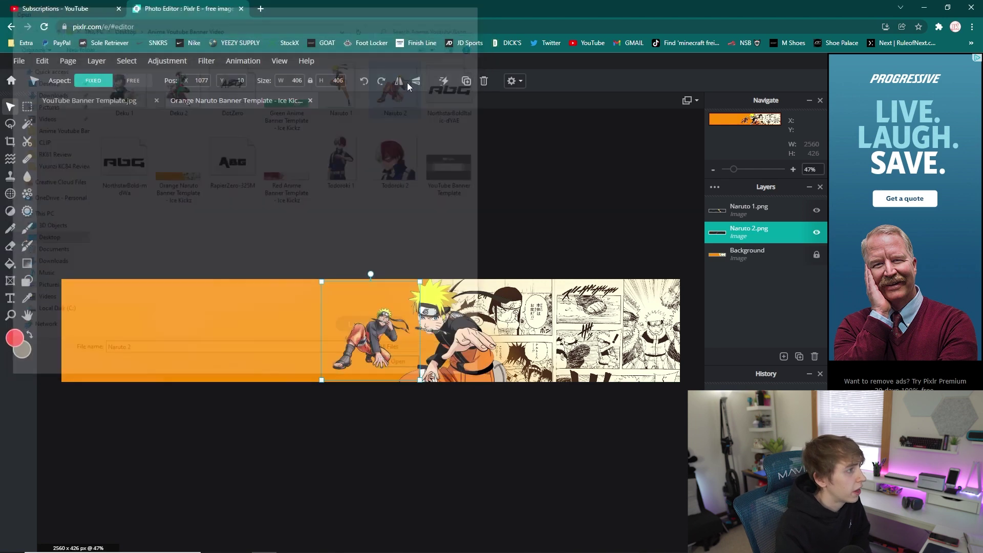
left_click_drag(357, 335, 503, 339)
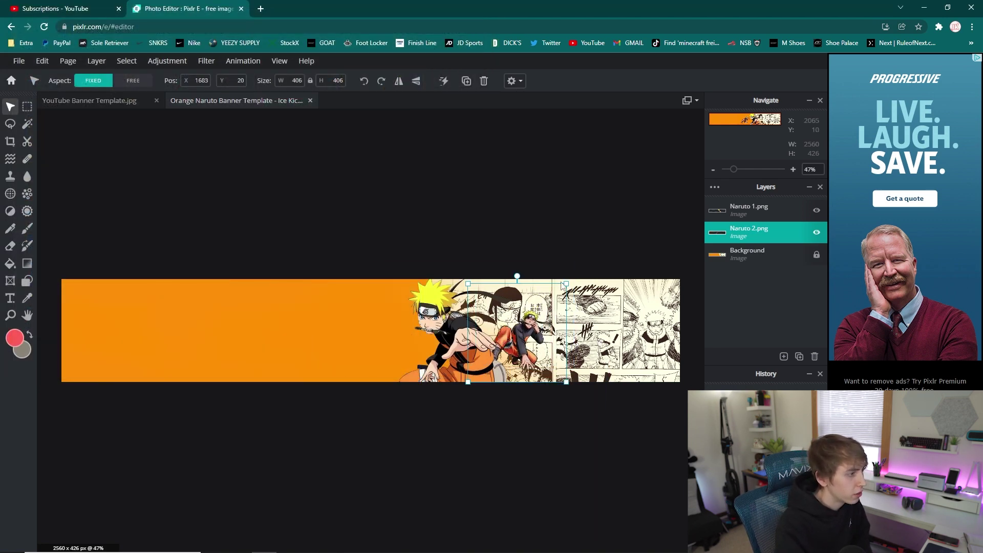
left_click_drag(566, 283, 613, 229)
left_click_drag(571, 303, 550, 331)
left_click_drag(593, 258, 616, 234)
left_click_drag(577, 300, 557, 304)
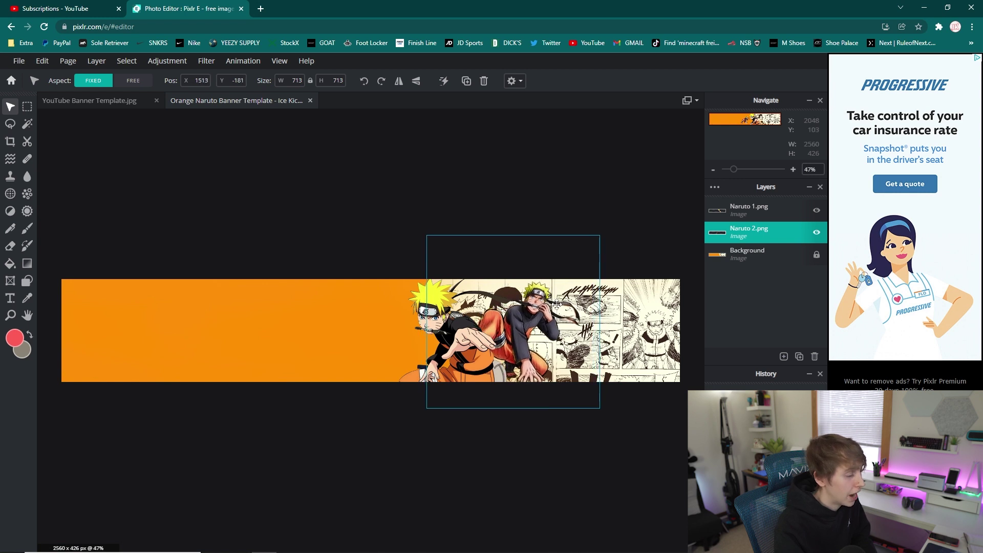
left_click(613, 189)
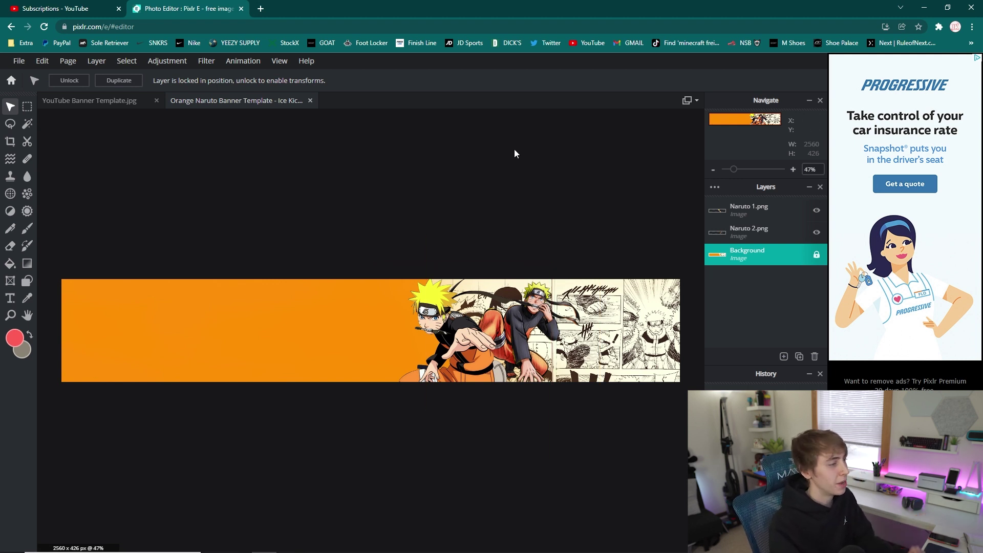
Slightly raise Naruto 1.png's contrast and brightness with the Brightness & contrast adjustment.
left_click(466, 361)
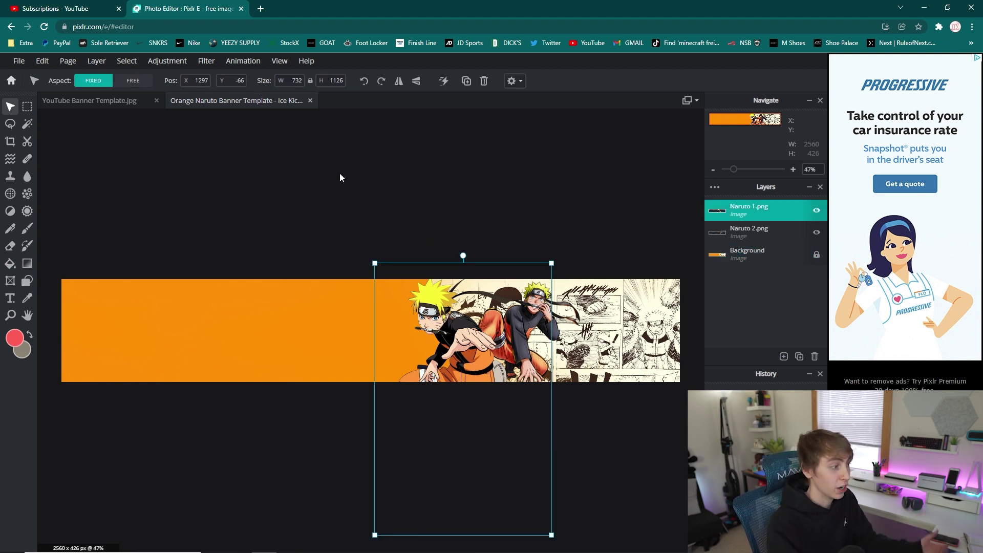
left_click(168, 62)
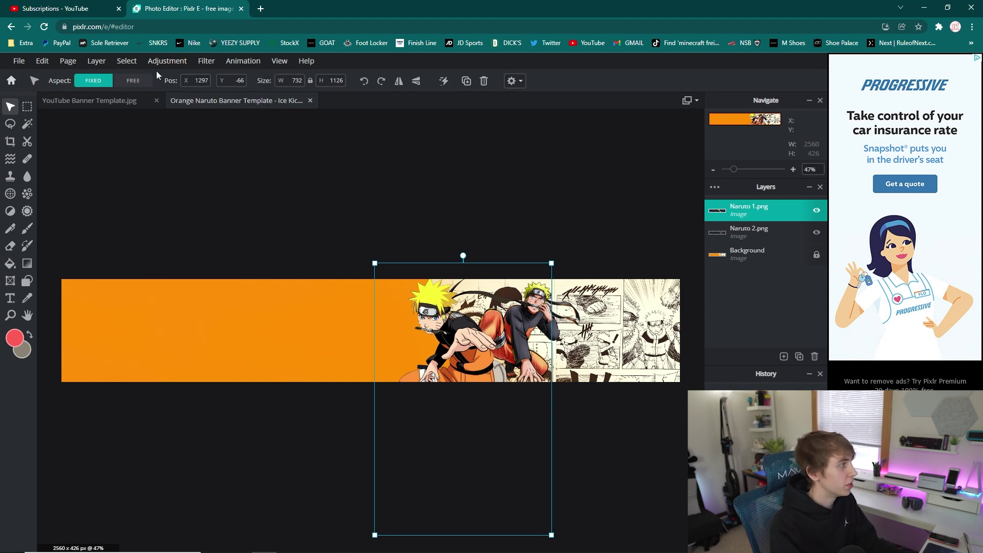
left_click(165, 62)
left_click(184, 121)
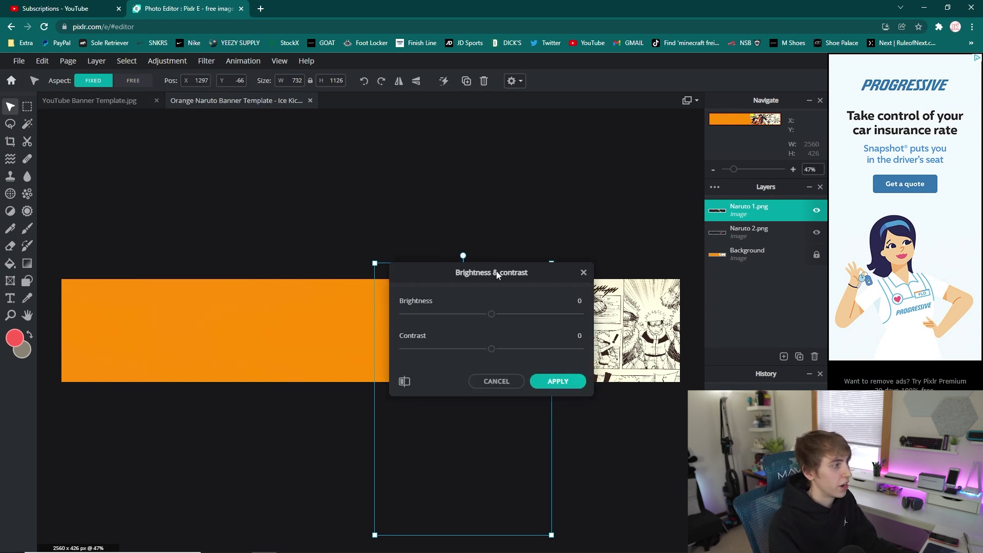
left_click_drag(497, 275, 586, 131)
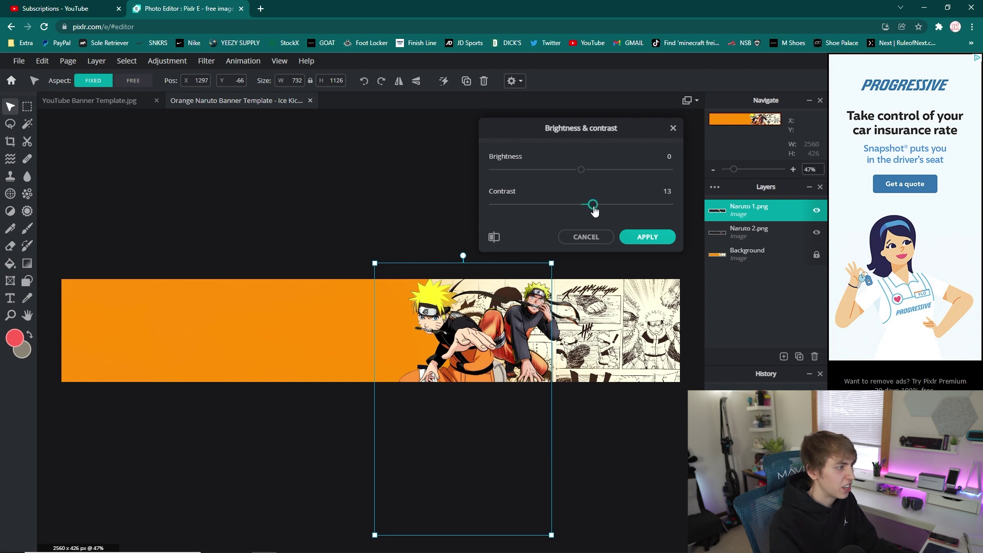
mouse_move(590, 171)
left_mouse_down()
mouse_move(576, 174)
mouse_move(588, 176)
left_mouse_up()
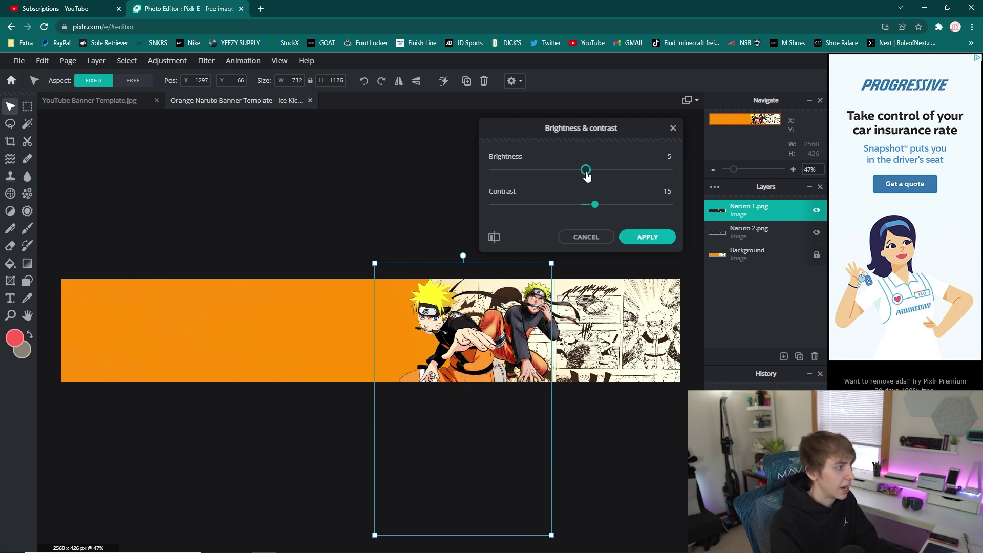
left_click(658, 237)
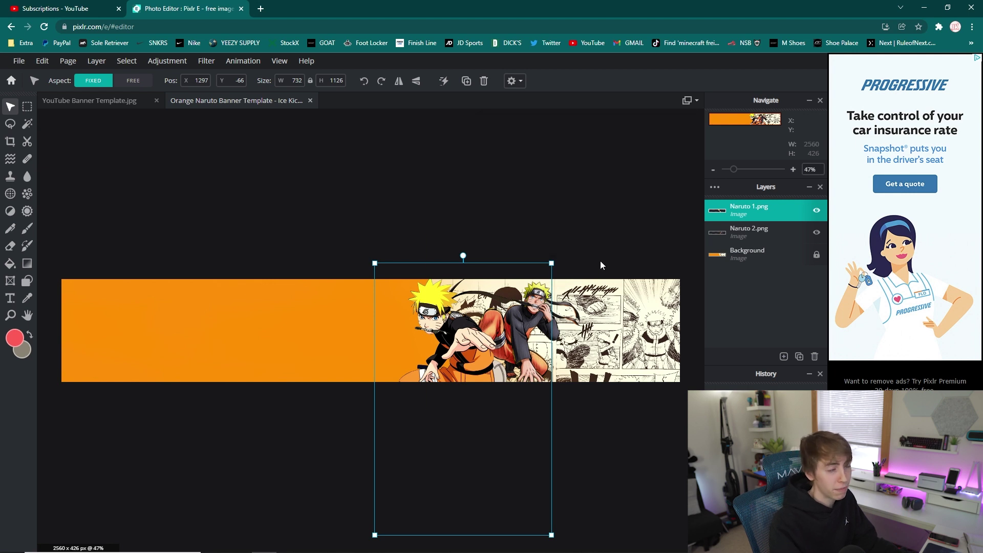
left_click(605, 168)
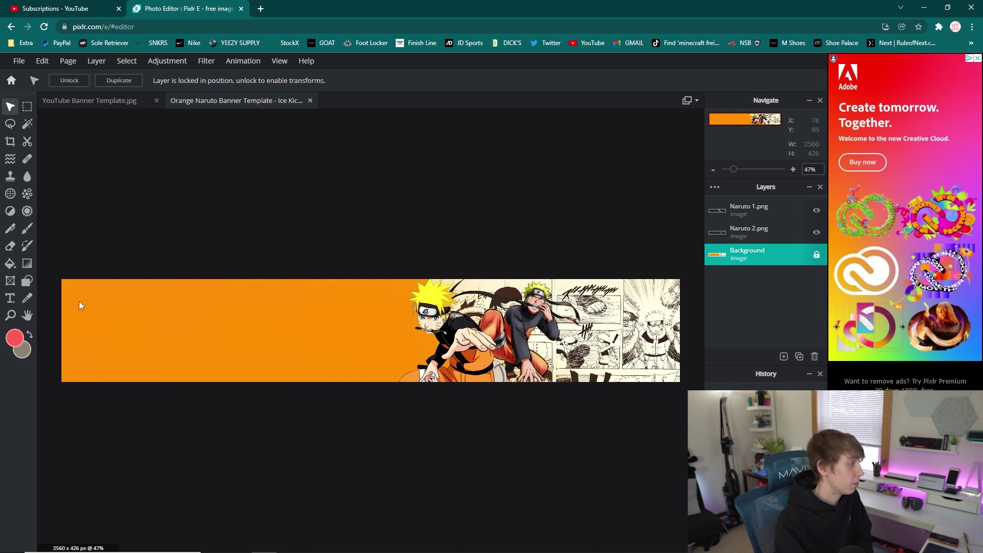
left_click(10, 302)
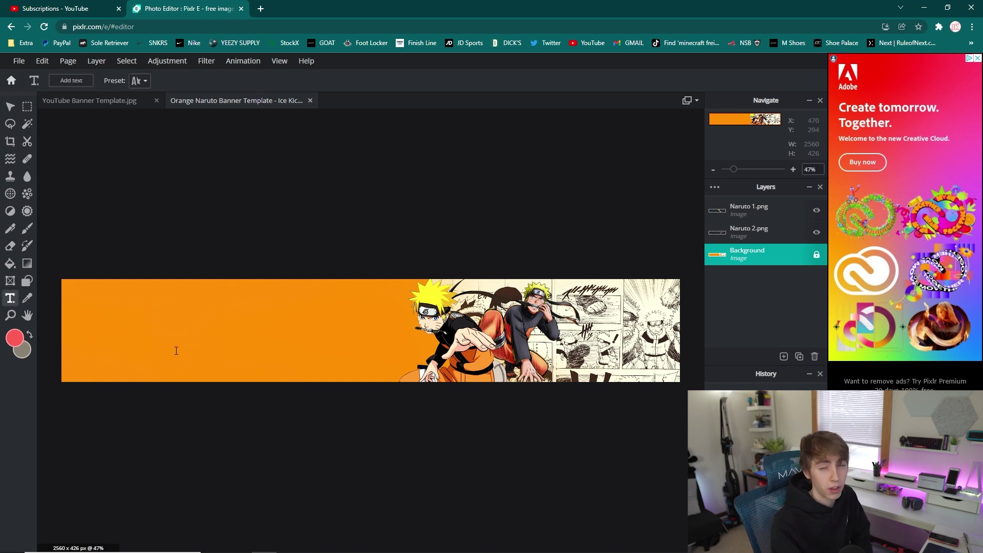
Add a text layer on the banner's left and load the NorthstarBoldItalic local font file.
left_click(169, 317)
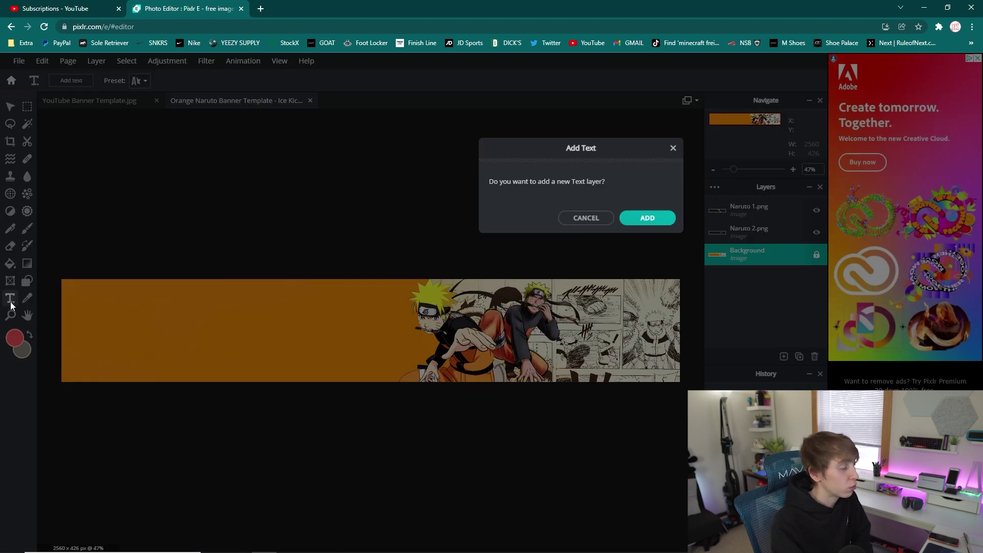
left_click(647, 218)
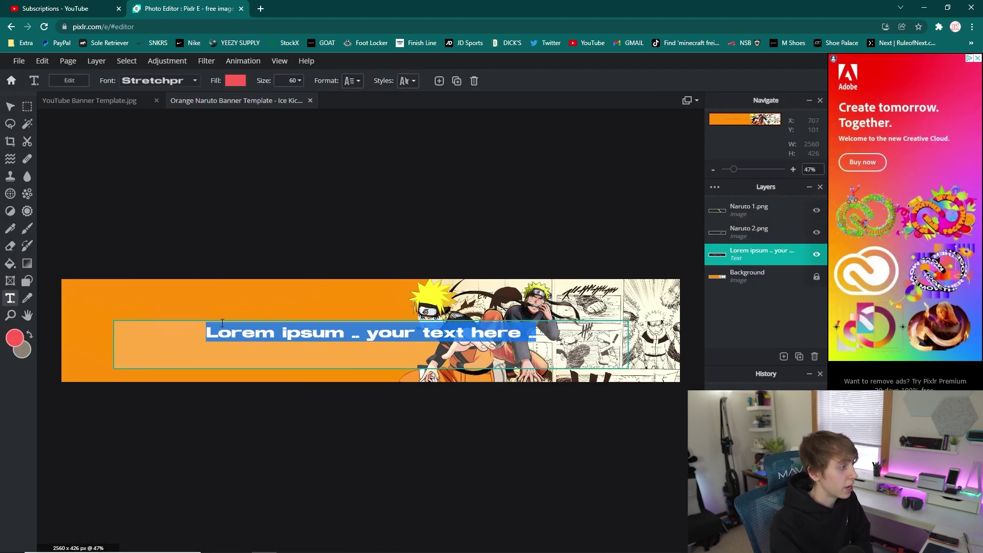
left_click(192, 80)
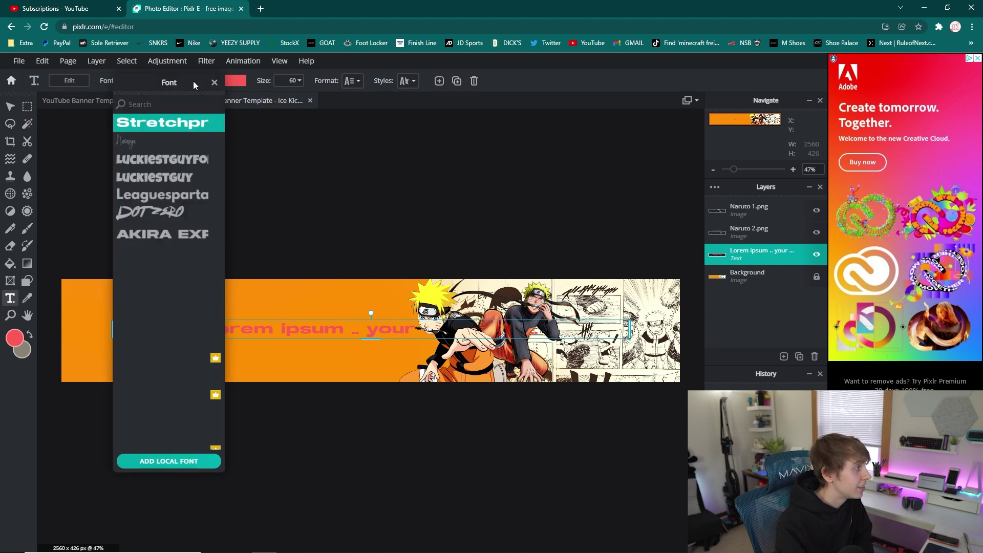
left_click(205, 363)
left_click(174, 462)
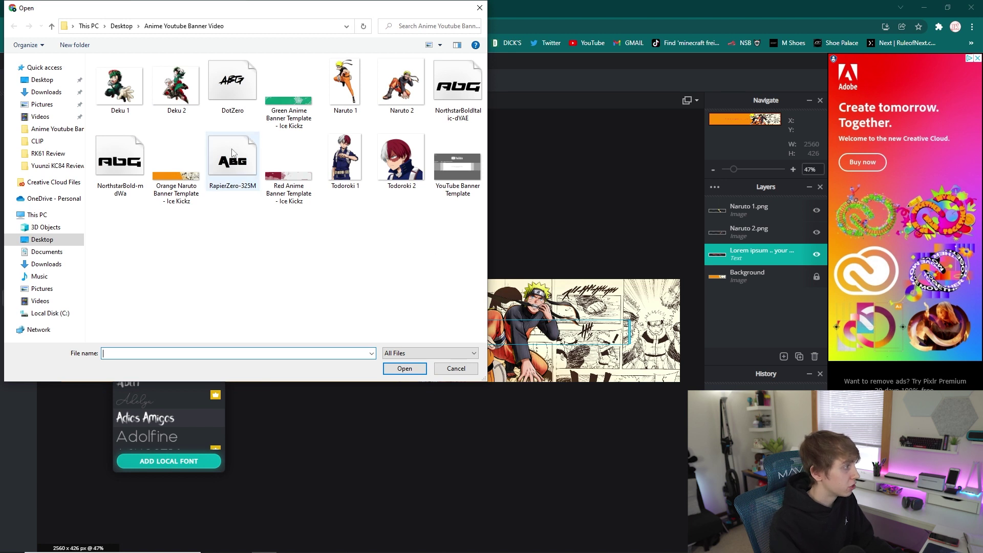
double_click(458, 92)
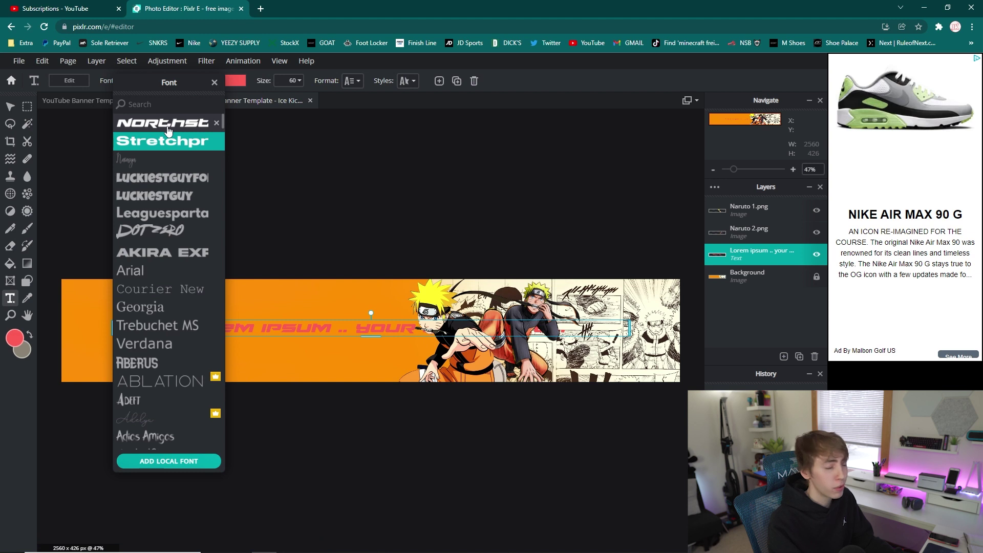
Apply the Northstar font and a white fill colour to the text layer.
left_click(165, 126)
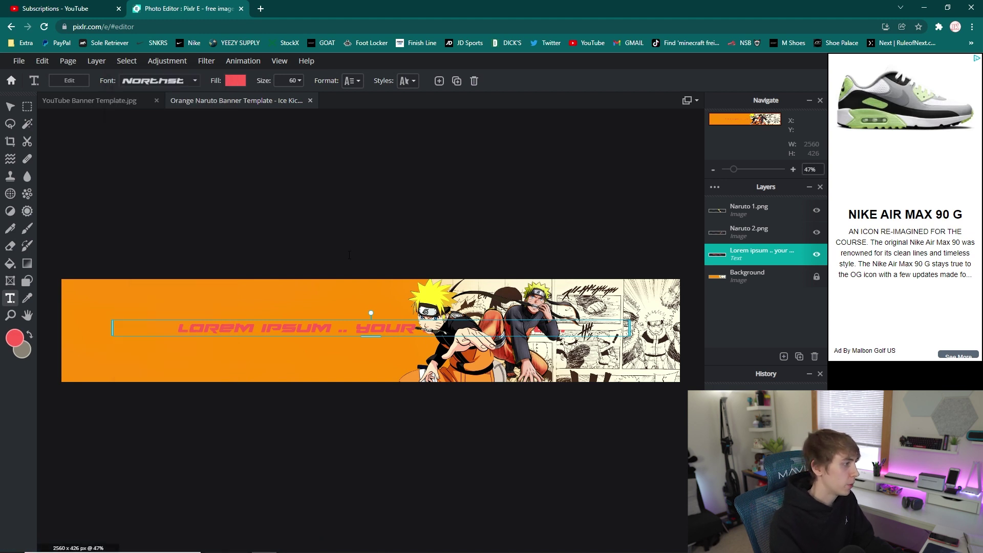
left_click(236, 82)
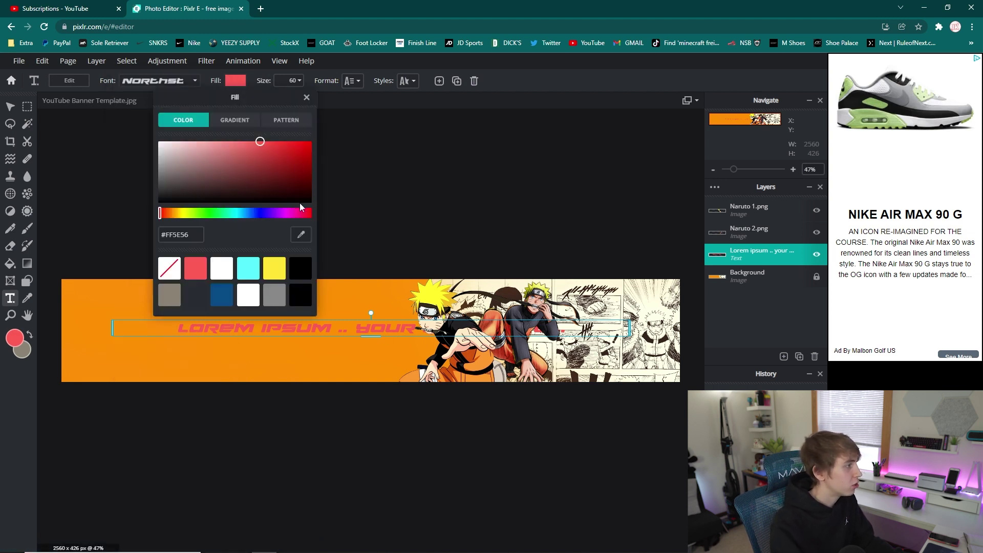
left_click_drag(191, 146, 159, 141)
left_click(143, 133)
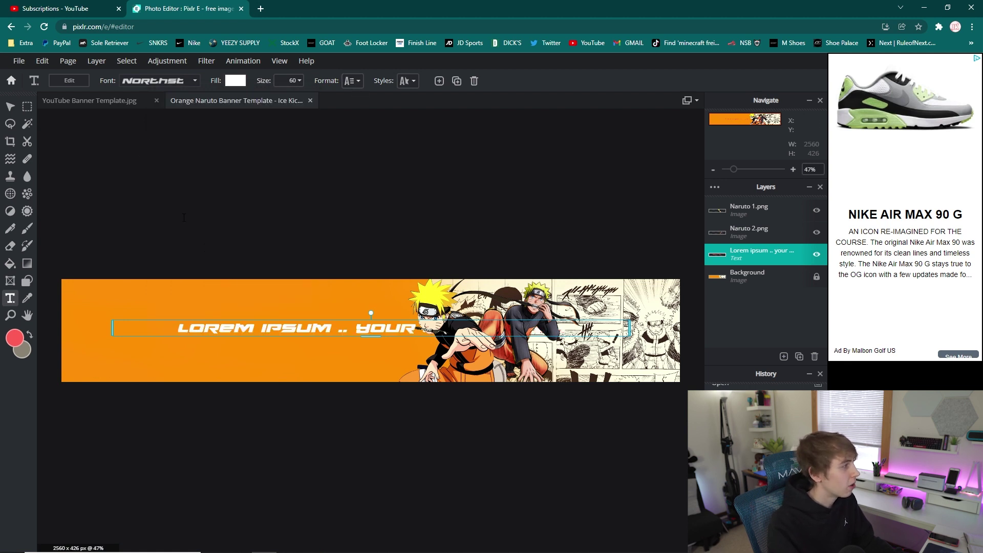
Replace the placeholder with 'ICE KICKZ' and shift the title slightly left.
double_click(314, 327)
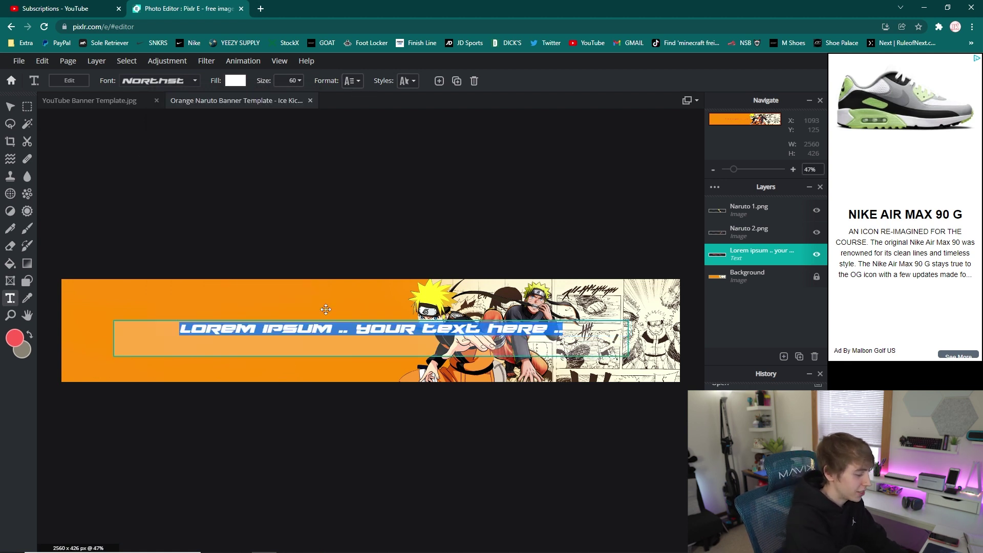
type("ice")
key("BackSpace")
key("BackSpace")
key("BackSpace")
type("ice")
key("BackSpace")
key("BackSpace")
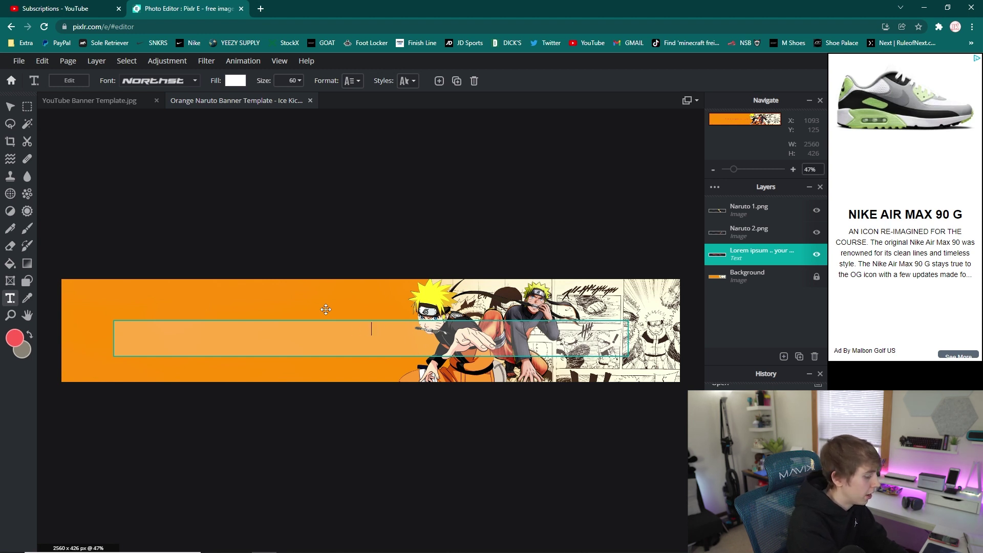
type("ce kickz")
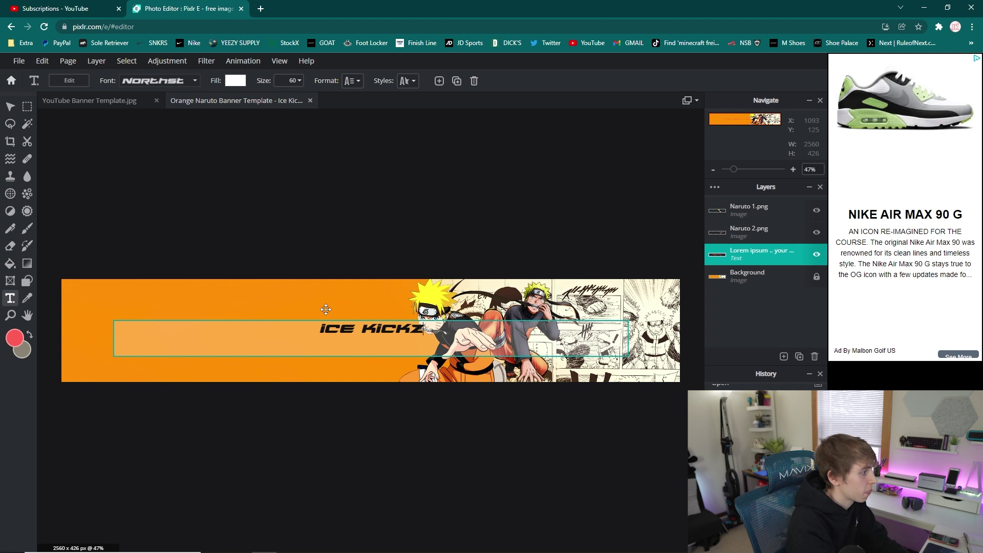
left_click(303, 237)
left_click_drag(377, 326, 338, 327)
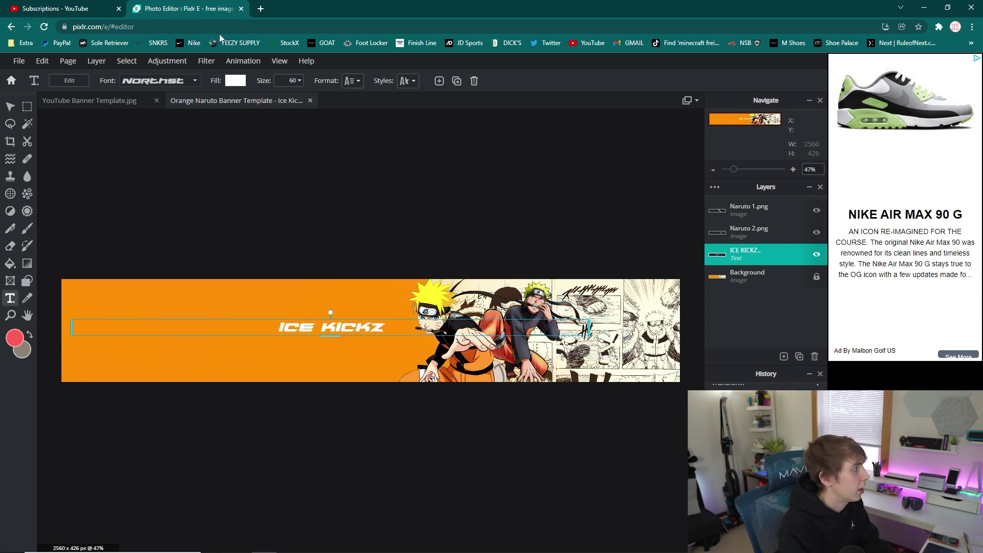
Increase the ICE KICKZ text size, move it up-left, and rasterize the text layer.
left_click(299, 81)
left_click_drag(226, 99, 254, 103)
left_click_drag(339, 337, 350, 318)
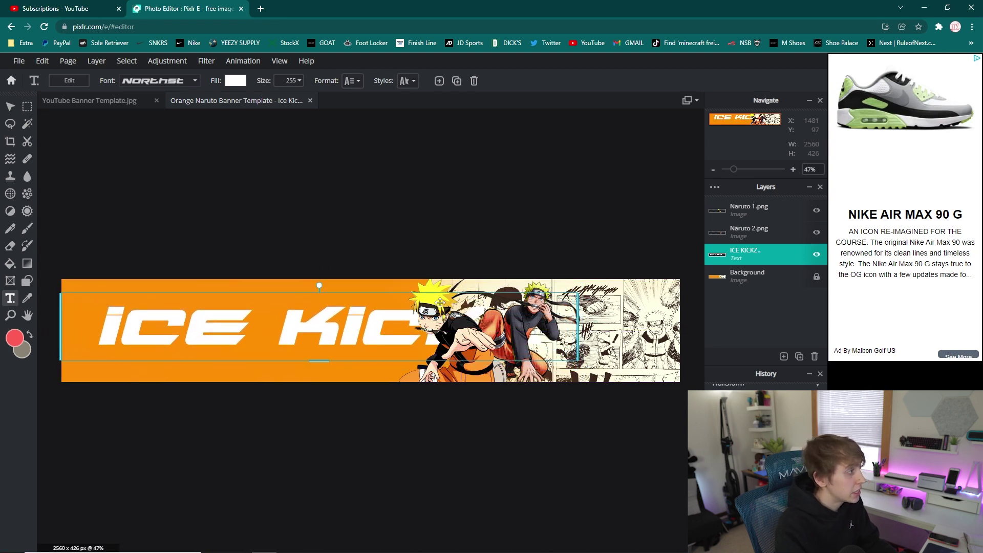
left_click(96, 62)
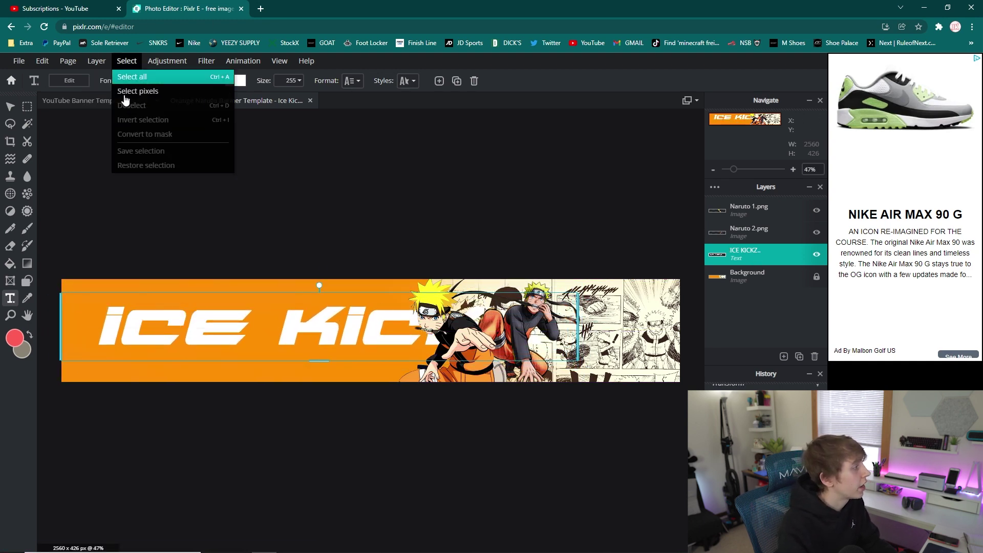
left_click(112, 164)
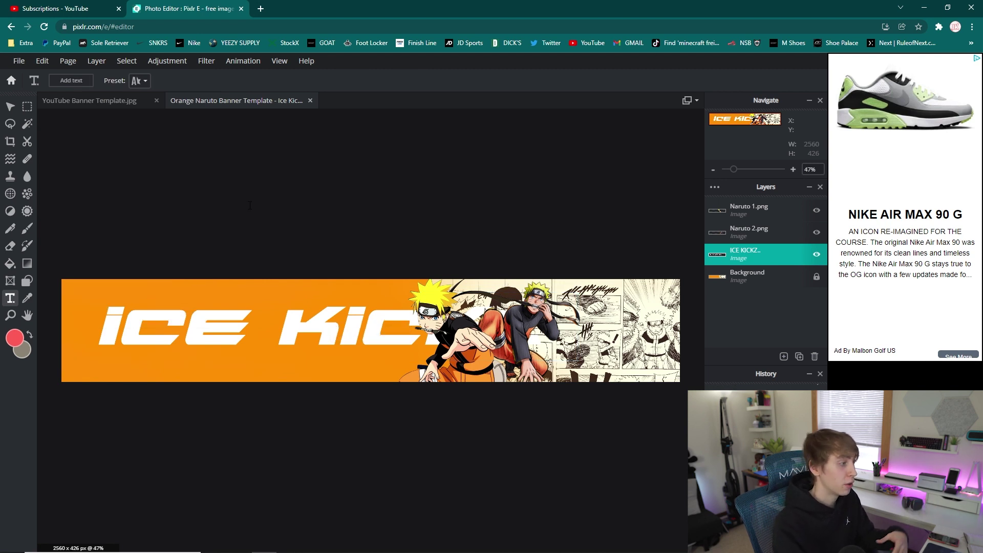
Free-transform the title to 1260 x 262 px at position 303, 28 and apply it.
left_click(41, 61)
left_click(69, 165)
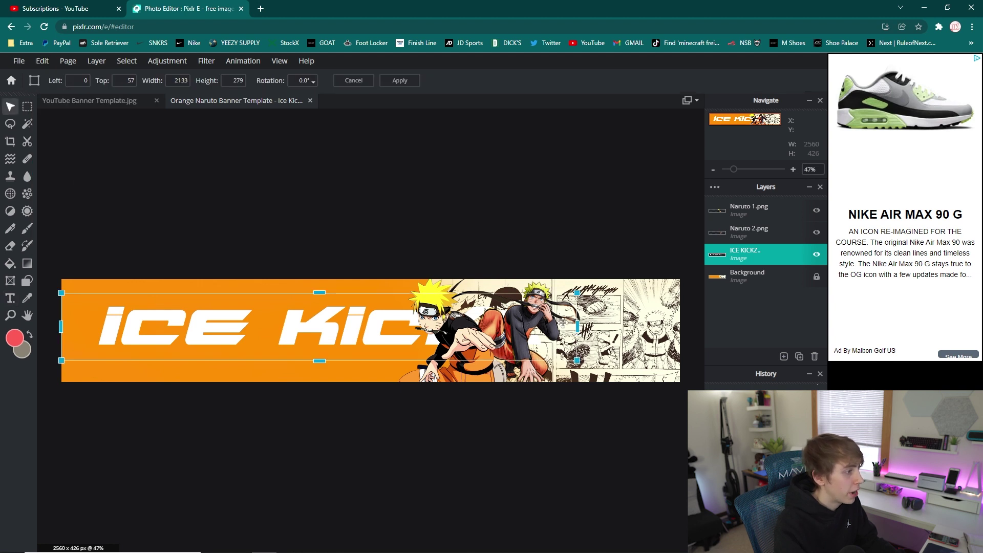
left_click_drag(577, 326, 425, 313)
left_click_drag(243, 313, 244, 295)
left_click_drag(281, 350, 353, 329)
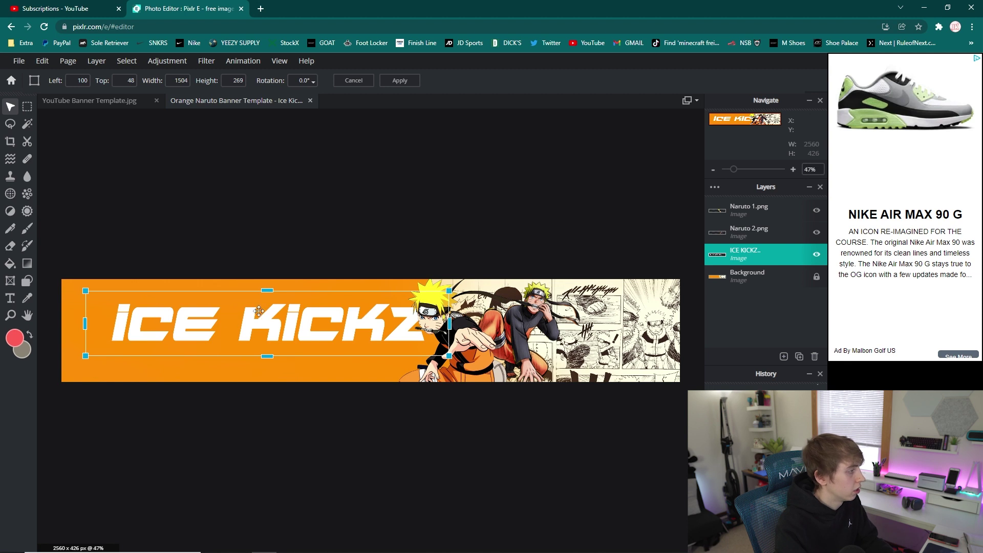
left_click_drag(259, 311, 288, 299)
left_click_drag(478, 279, 418, 305)
left_click_drag(353, 328, 353, 310)
left_click_drag(268, 325, 268, 344)
left_click_drag(268, 287, 271, 282)
mouse_move(310, 315)
left_mouse_down()
mouse_move(338, 321)
mouse_move(324, 320)
left_mouse_up()
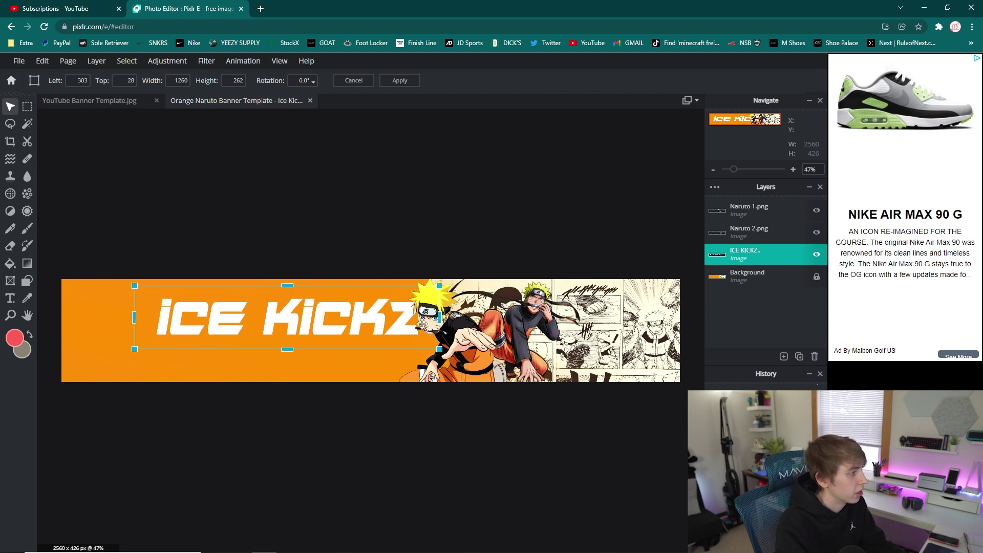
left_click(413, 223)
Apply the title transform, then view the finished-banner reference thumbnail in Photos and close it.
left_click(646, 217)
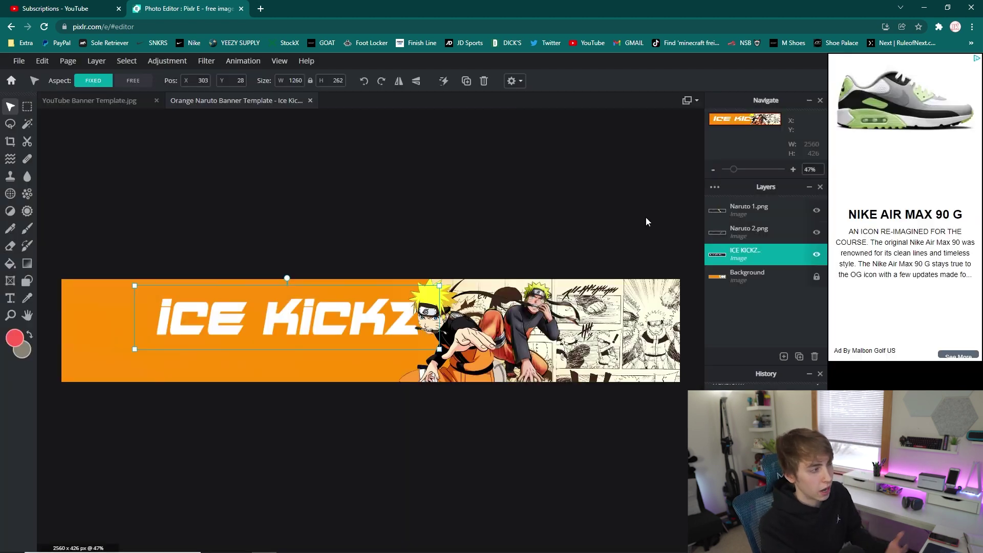
left_click(333, 200)
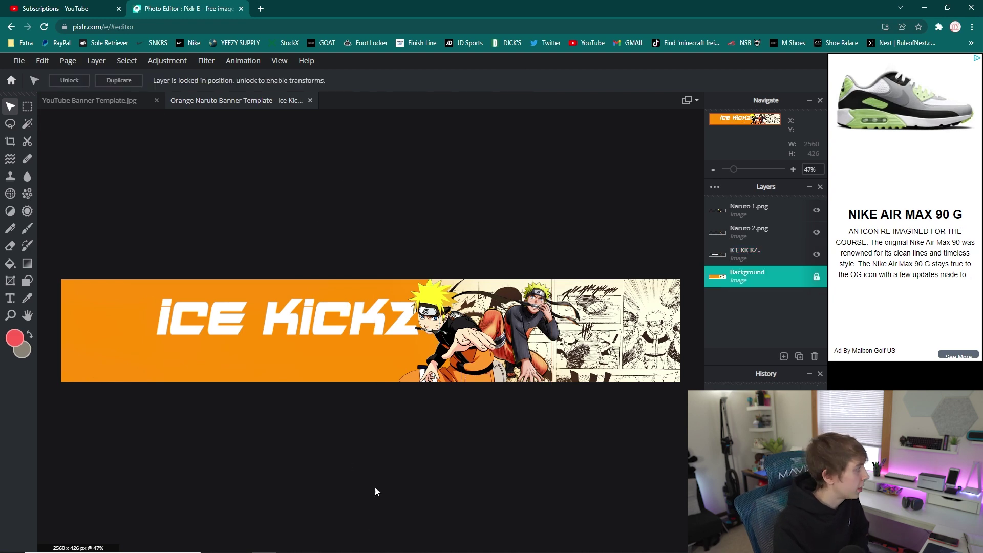
left_click(238, 542)
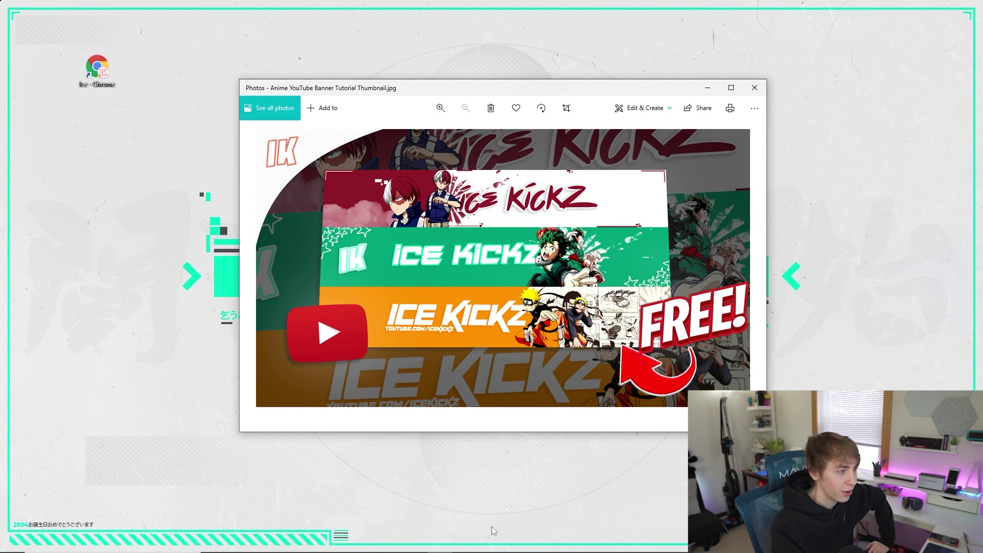
left_click(755, 87)
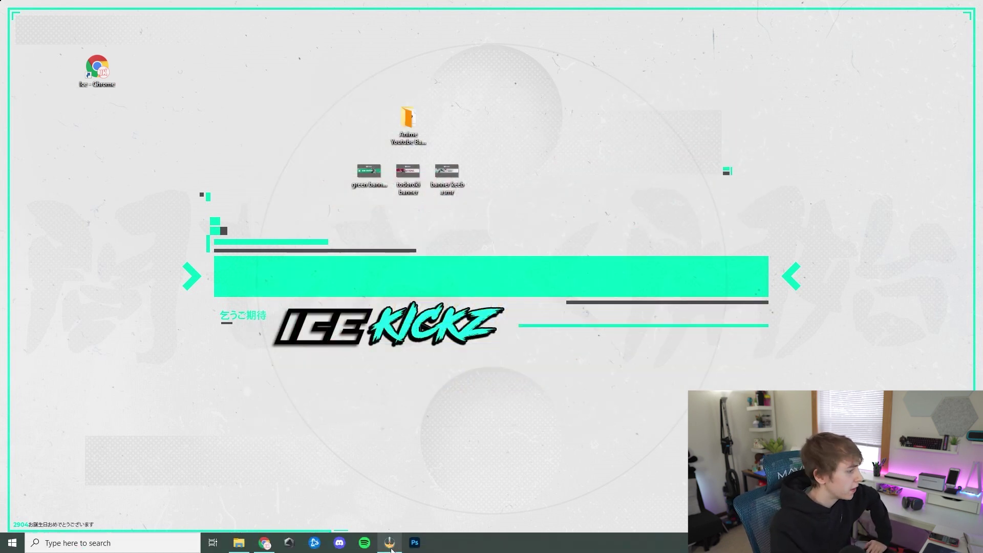
left_click(267, 547)
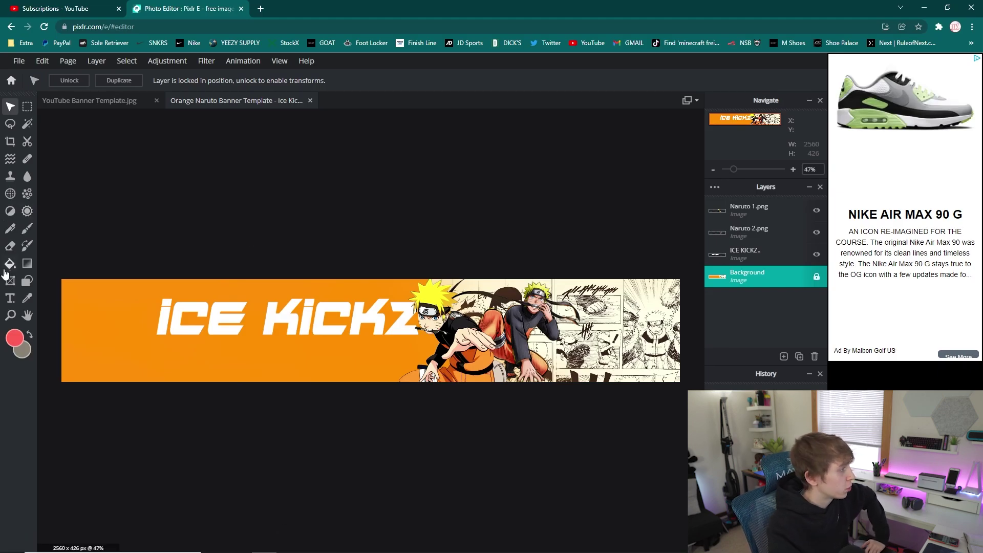
Add a new text layer lower on the banner reading 'youtube.com/icekickz'.
left_click(9, 298)
left_click(206, 362)
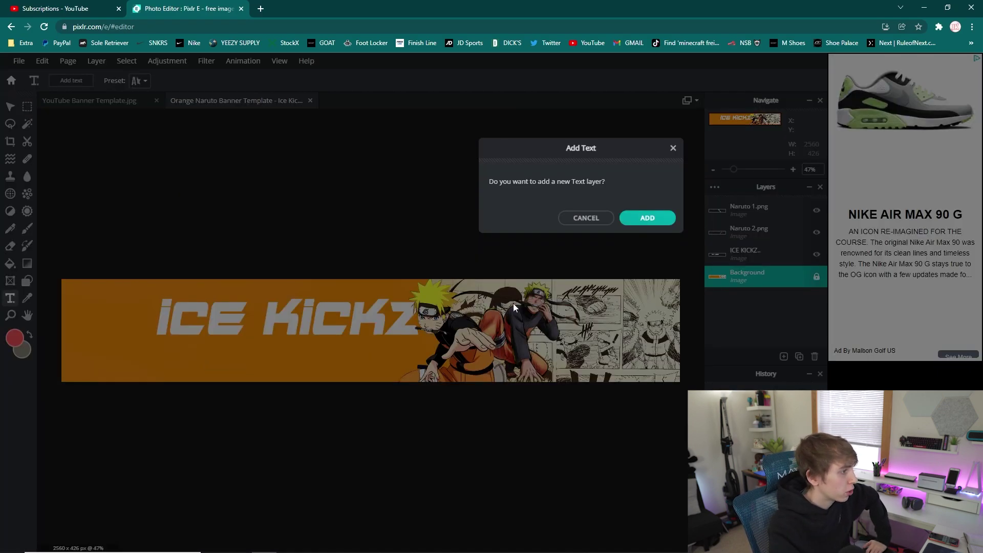
left_click(642, 220)
type("youtub")
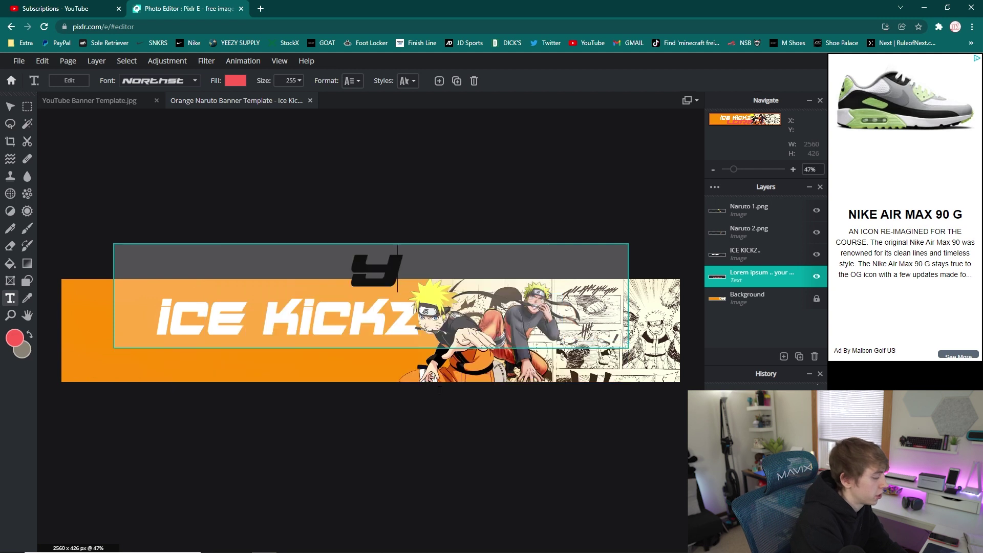
key("BackSpace")
key("BackSpace")
key("BackSpace")
key("BackSpace")
key("BackSpace")
key("BackSpace")
type("youtube")
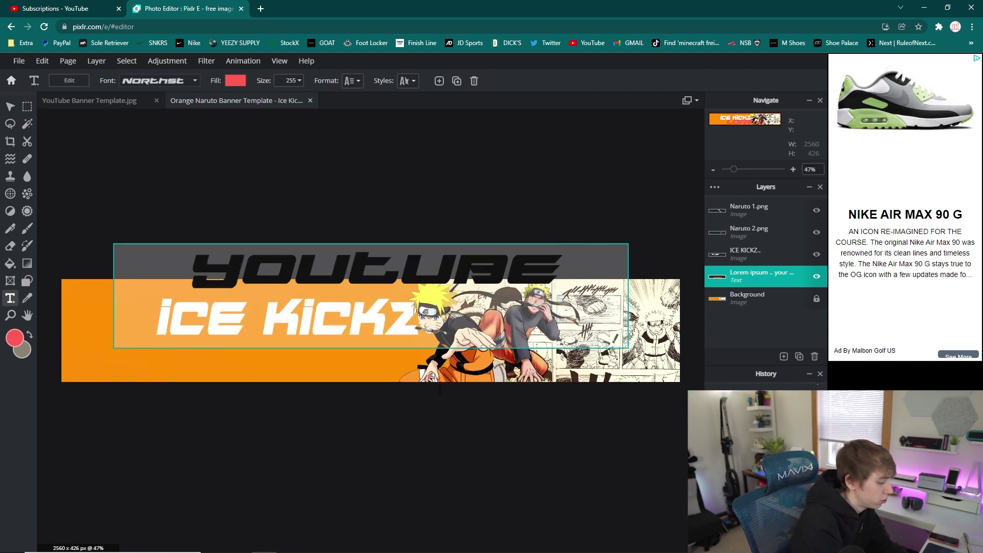
type(".com/icekick")
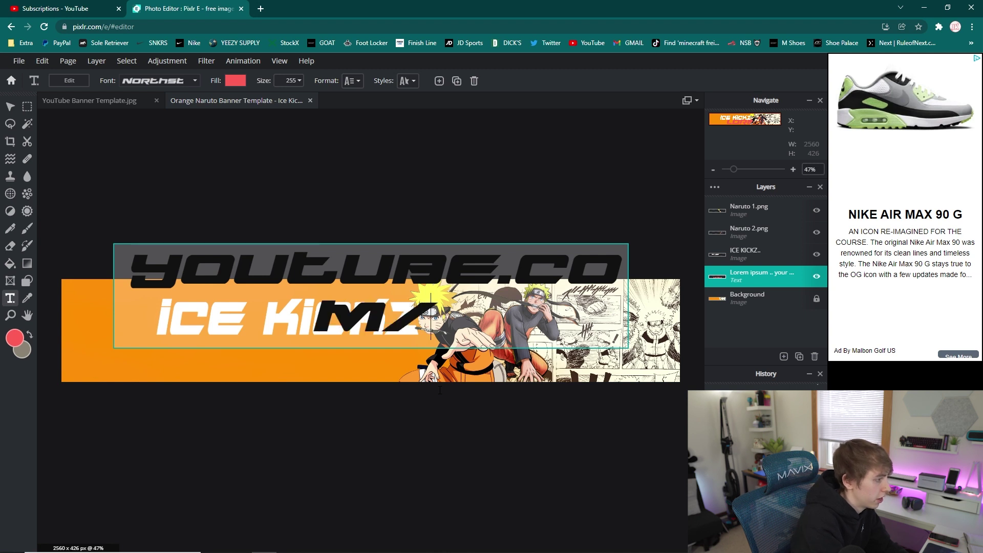
type("z")
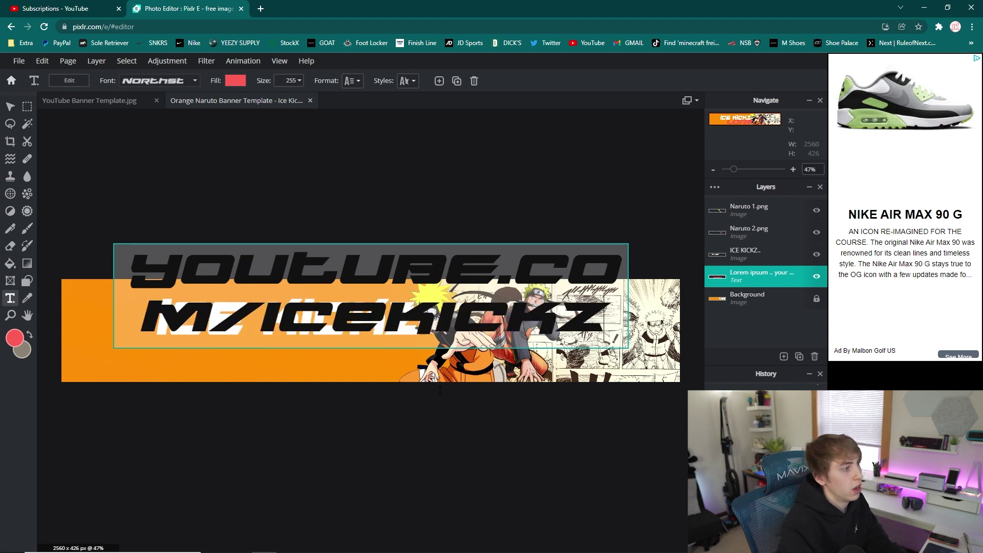
left_click(440, 391)
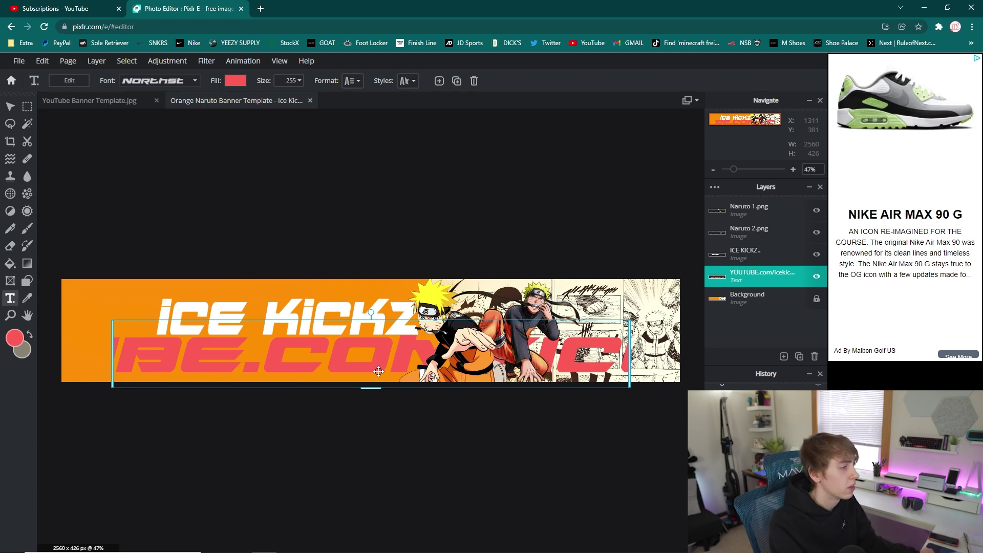
Make the URL text white at size 70 and move it just beneath ICE KICKZ.
double_click(341, 364)
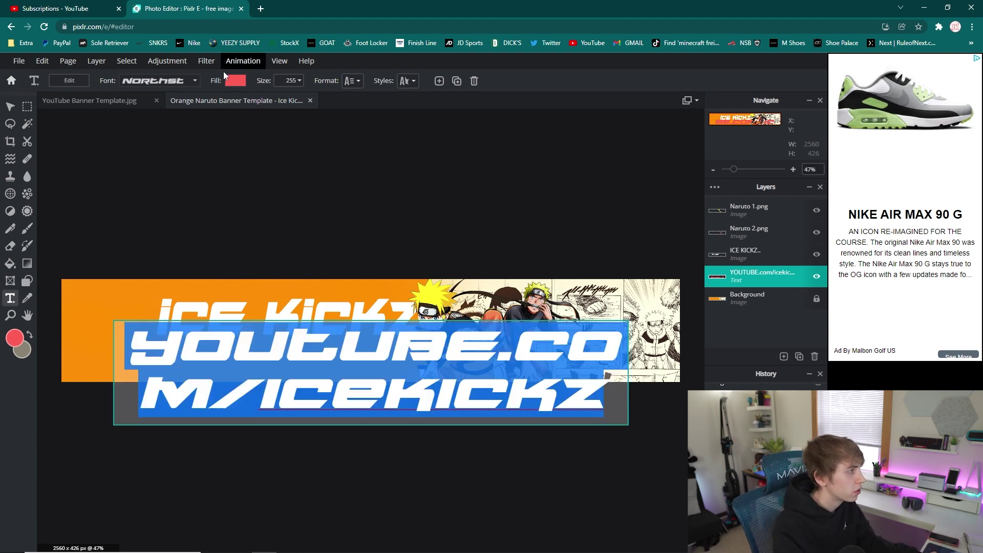
left_click(236, 81)
left_click(286, 324)
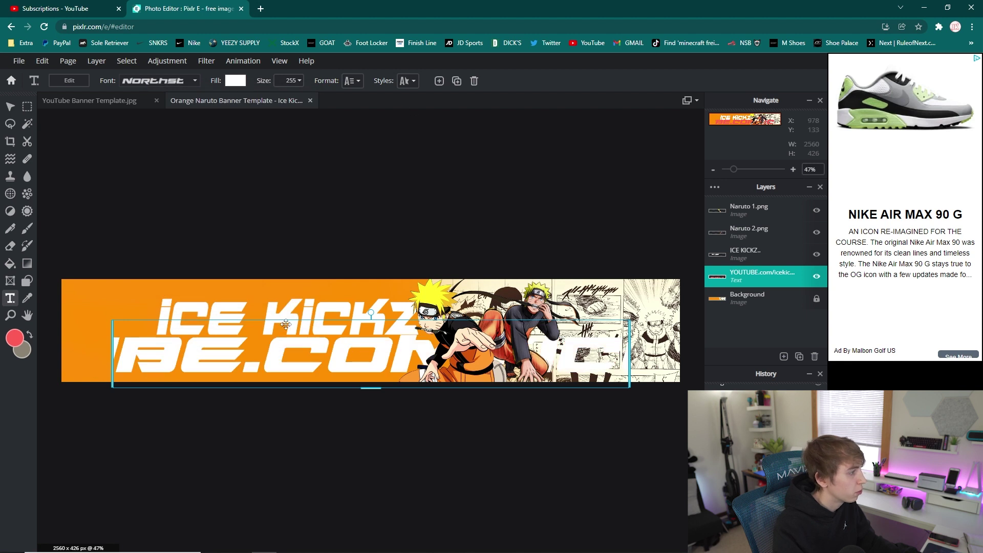
left_click(295, 81)
left_click_drag(252, 99, 232, 100)
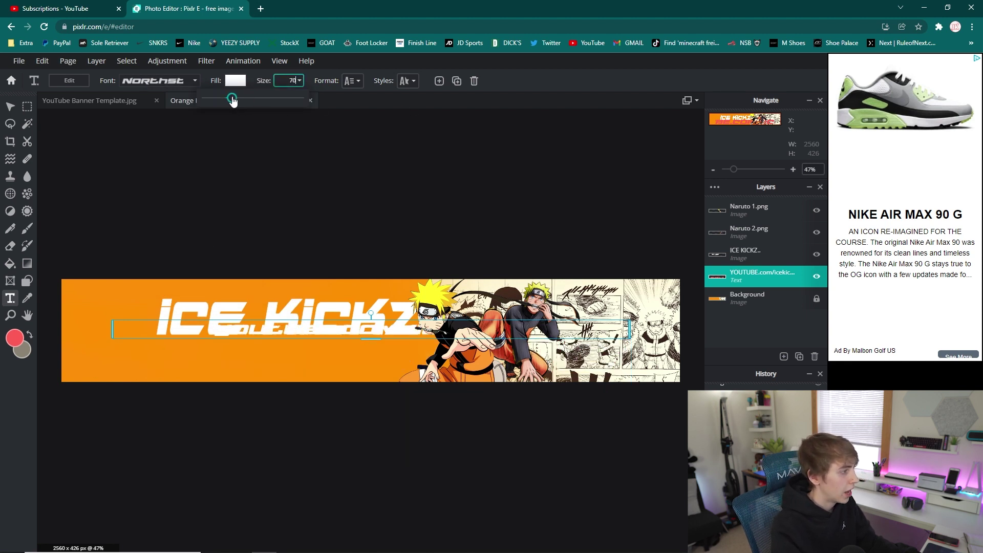
left_click_drag(355, 331, 246, 349)
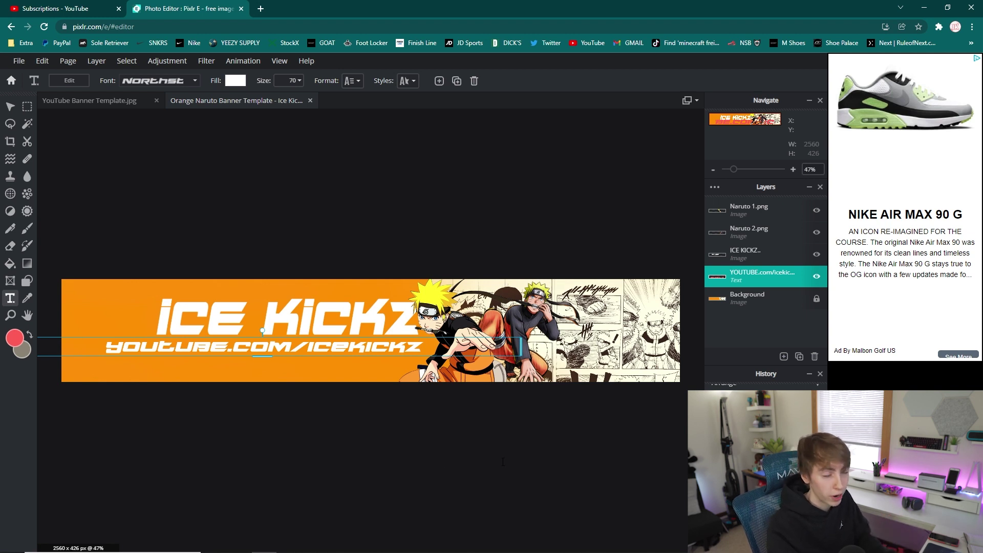
Rasterize the URL text layer into an image layer.
left_click(751, 275)
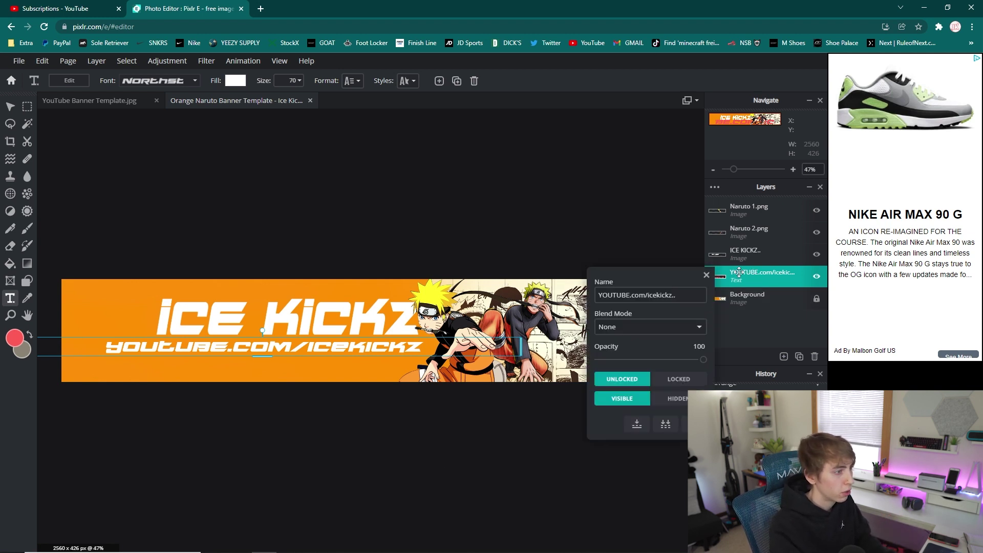
left_click(96, 60)
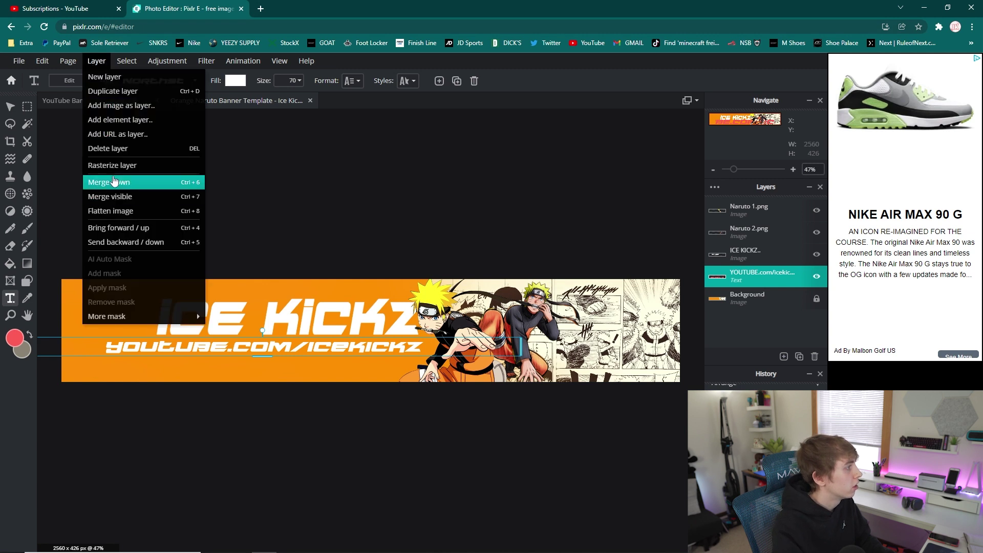
left_click(123, 163)
left_click(42, 60)
left_click(42, 60)
Free-transform the URL into a slim 1205 x 68 px line at 589, 226 under the title.
left_click(57, 168)
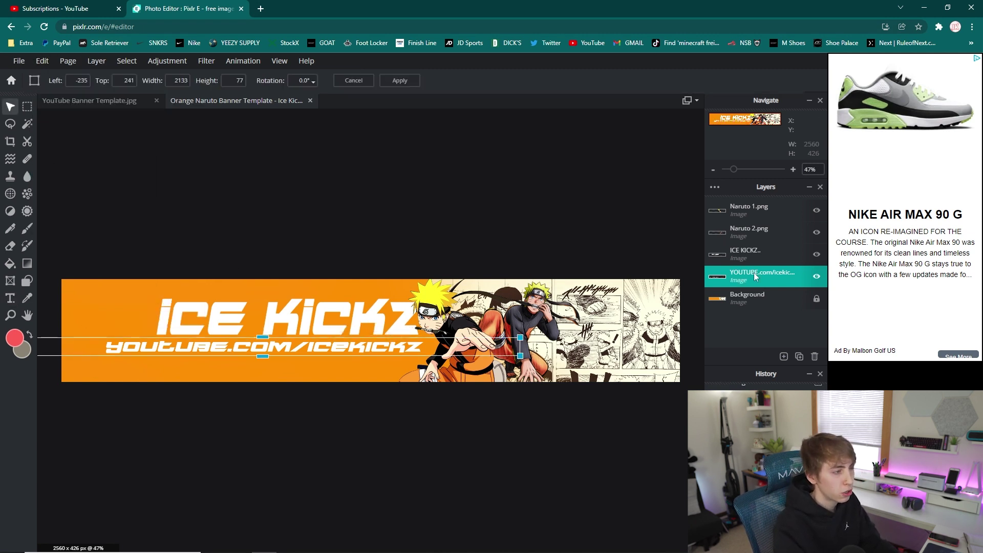
left_click_drag(39, 348, 194, 383)
left_click_drag(344, 347, 276, 348)
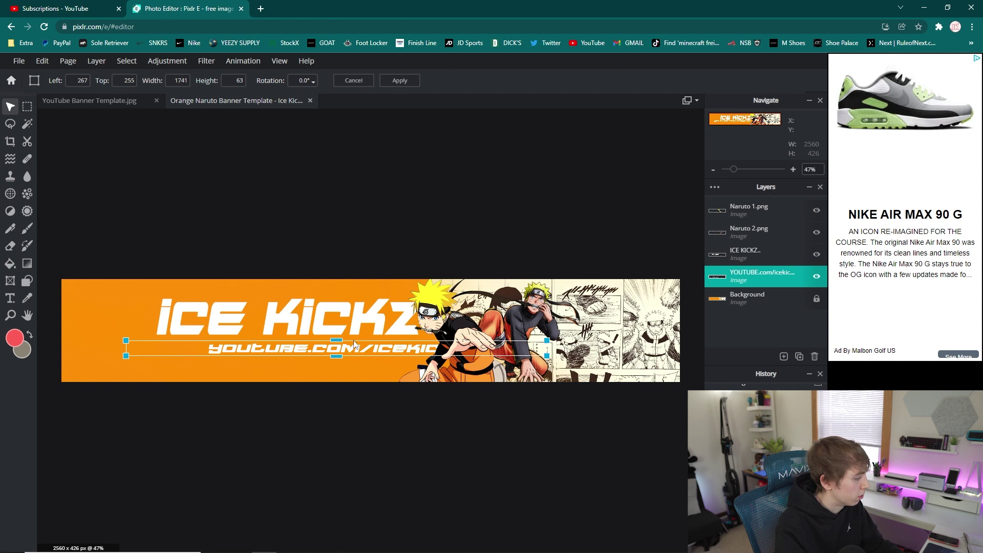
mouse_move(337, 338)
left_mouse_down()
mouse_move(337, 320)
mouse_move(308, 336)
mouse_move(333, 340)
left_mouse_up()
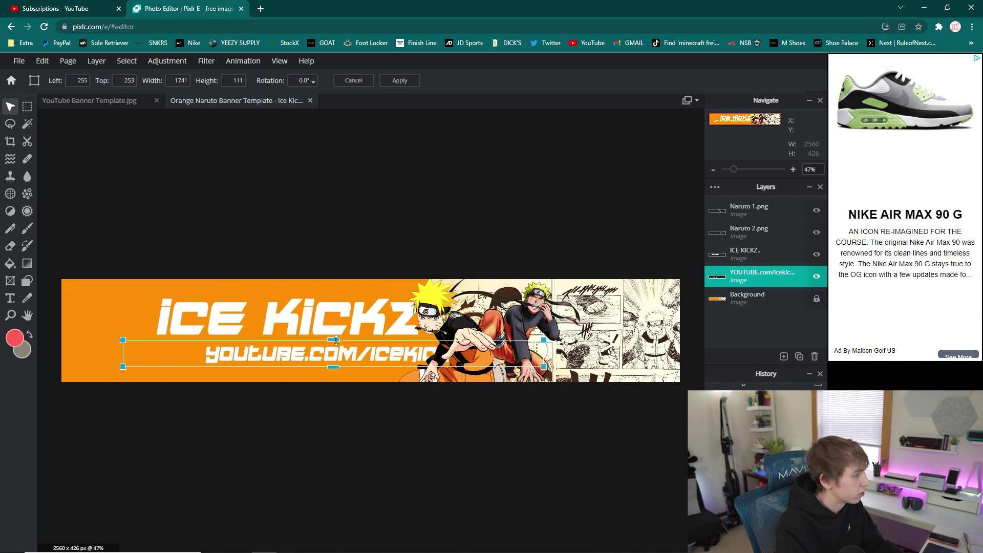
left_click_drag(130, 361, 165, 345)
left_click_drag(366, 350, 365, 354)
left_click_drag(299, 344, 299, 348)
left_click_drag(438, 353, 450, 353)
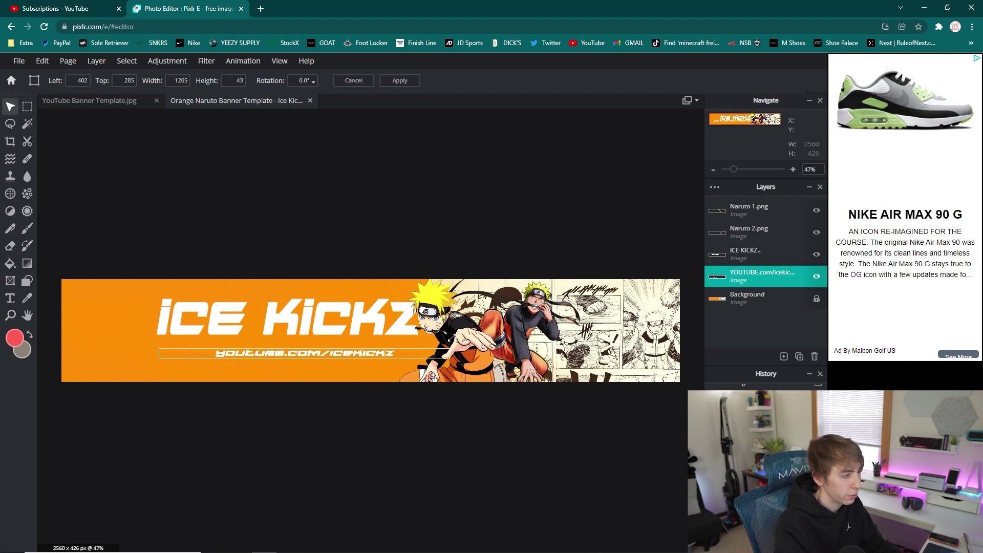
left_click_drag(305, 349, 396, 346)
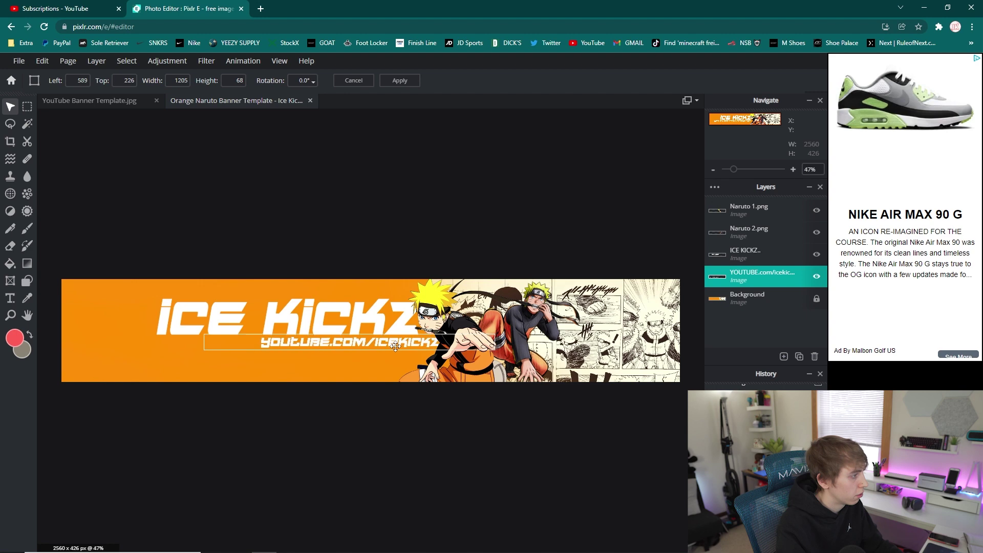
left_click(572, 211)
left_click(643, 219)
left_click(527, 202)
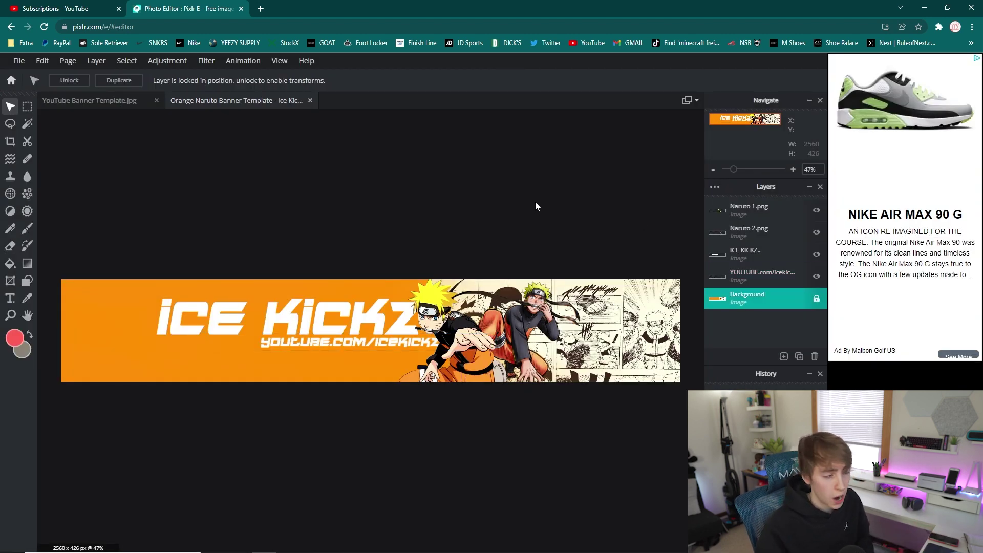